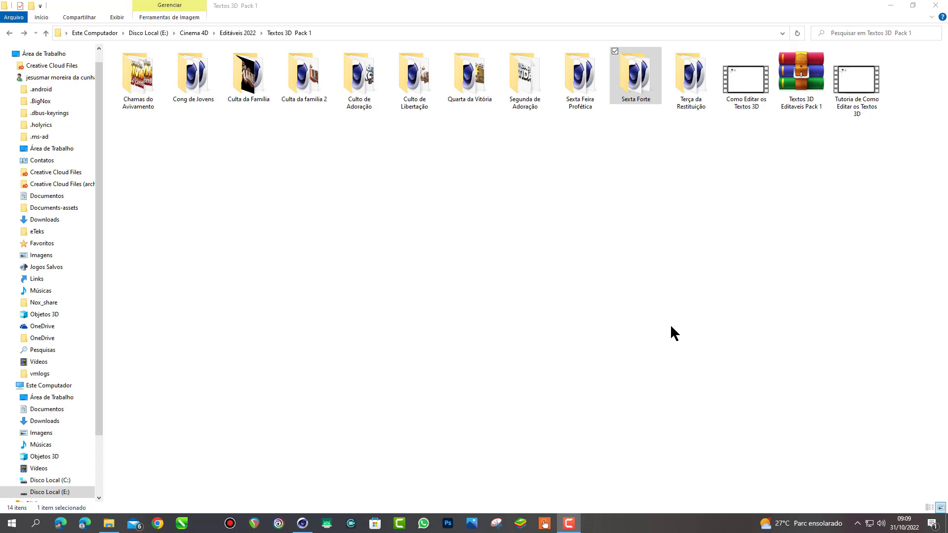
# - Open the Sexta Forte folder to reveal the 'texto sexta feira forte preset' LIB4D file
pyautogui.doubleClick(645, 82)
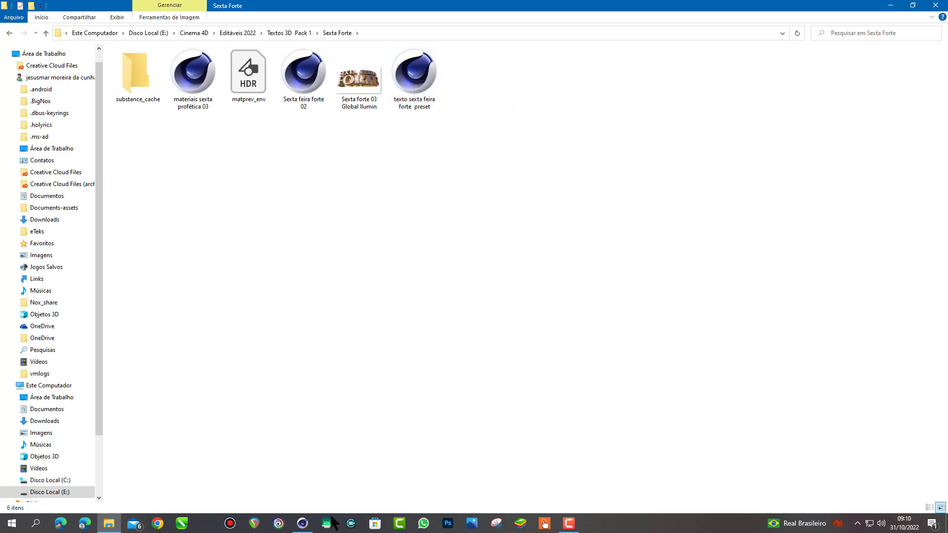
# - Open 'texto sexta feira forte preset' from Editáveis 2022 > Textos 3D Pack 1 > Sexta Forte
pyautogui.click(303, 523)
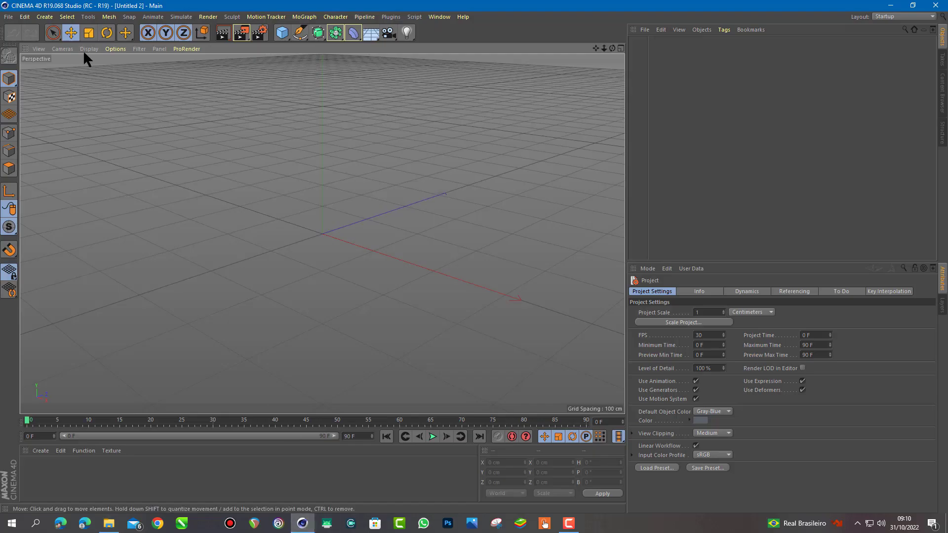
pyautogui.click(8, 17)
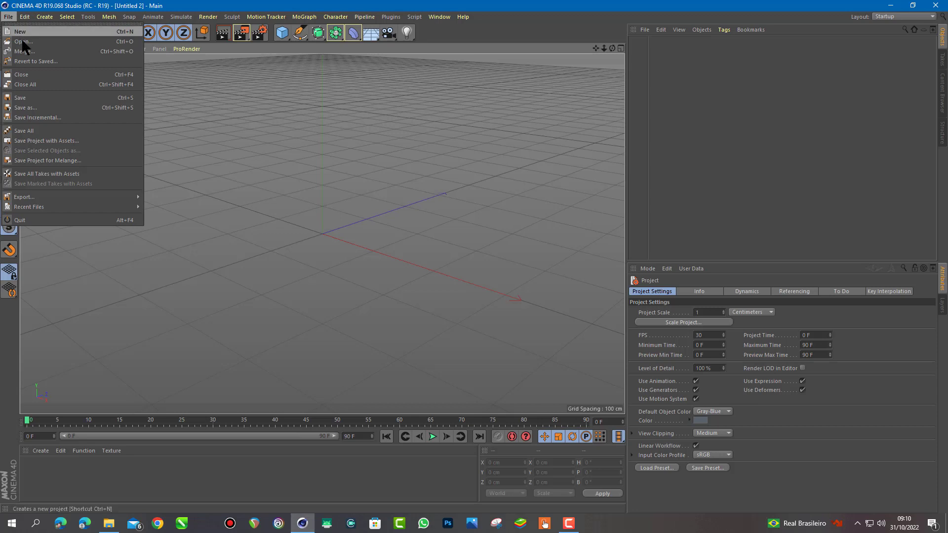
pyautogui.click(22, 43)
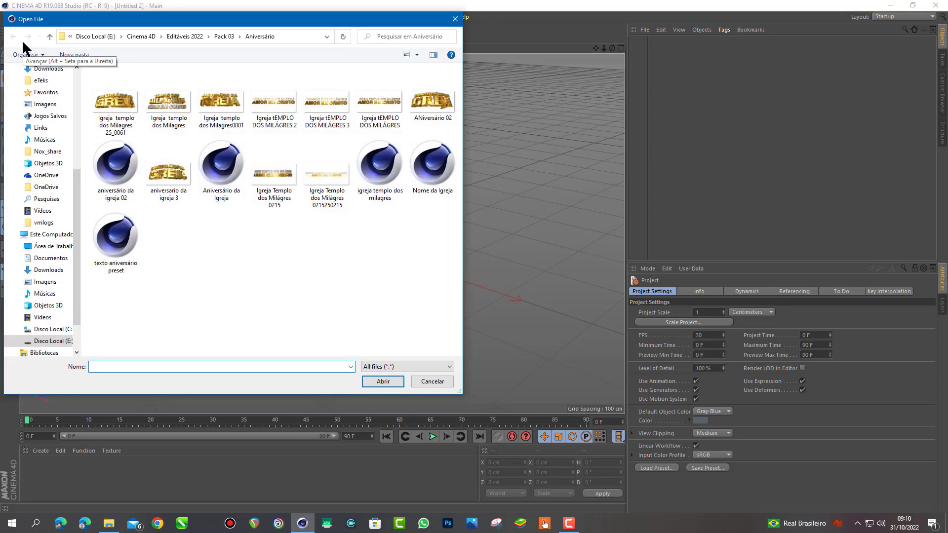
pyautogui.click(189, 36)
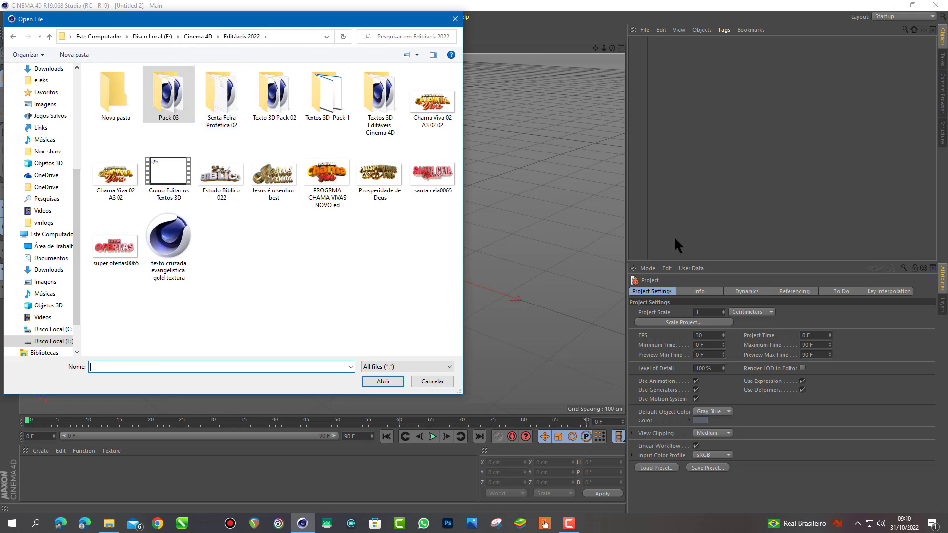
pyautogui.doubleClick(280, 102)
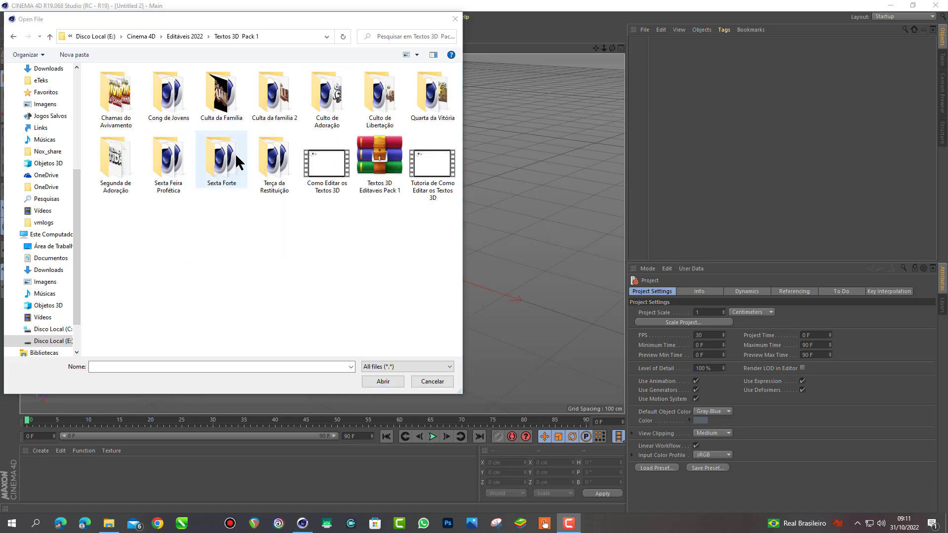
pyautogui.doubleClick(232, 158)
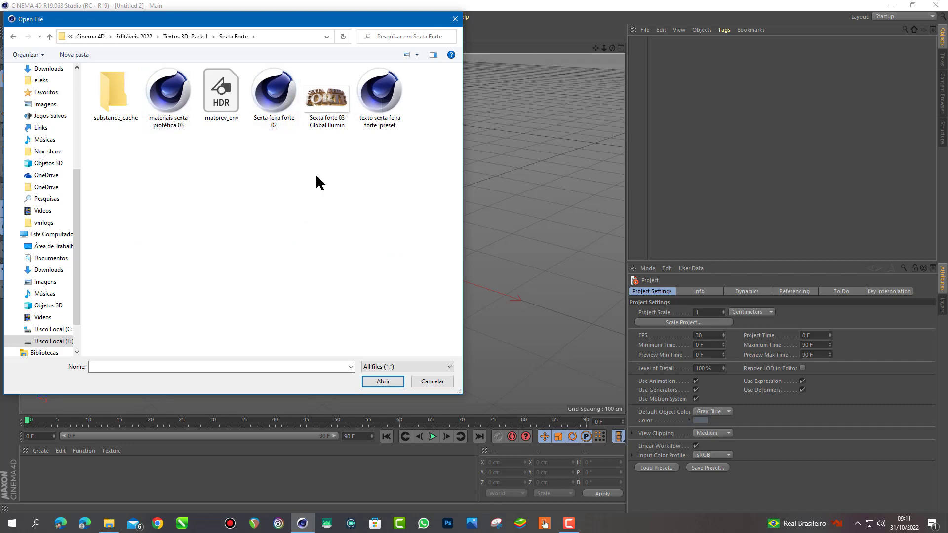
pyautogui.click(376, 99)
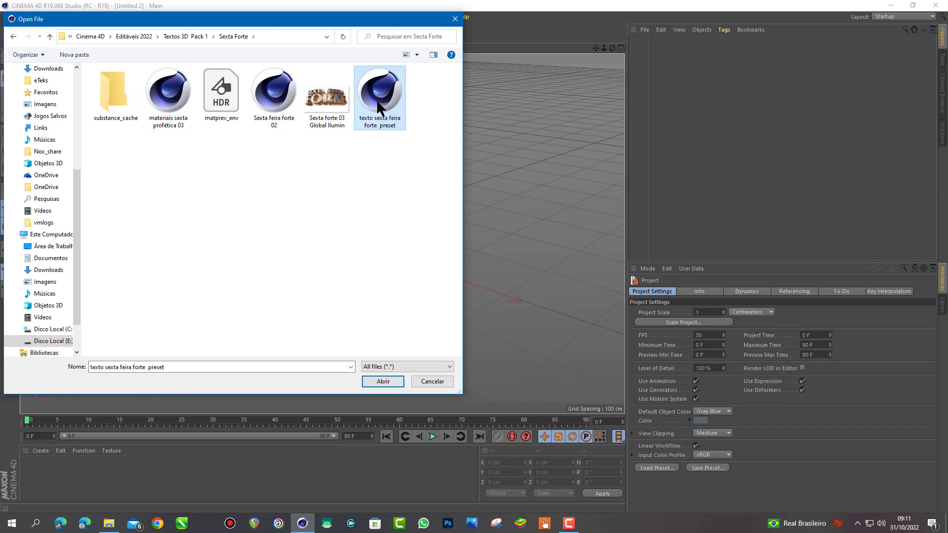
pyautogui.click(387, 379)
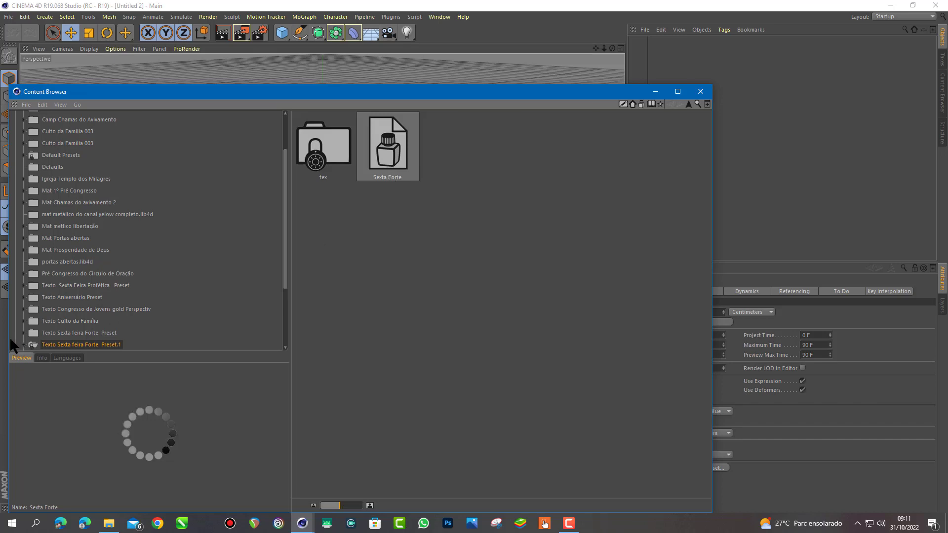
# - Load the Sexta Forte preset from the Content Browser into the scene, then close the browser
pyautogui.moveTo(6, 335); pyautogui.dragTo(460, 318)
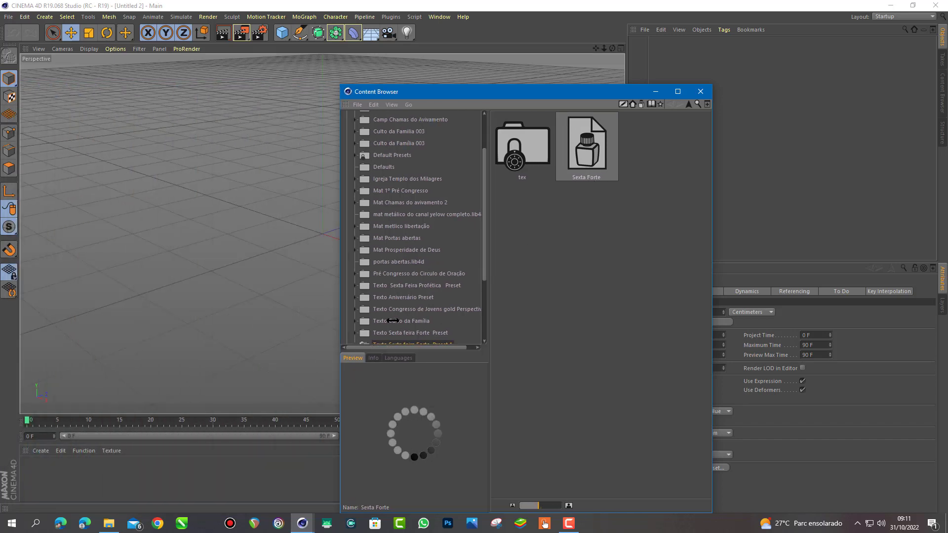
pyautogui.moveTo(582, 91); pyautogui.dragTo(793, 51)
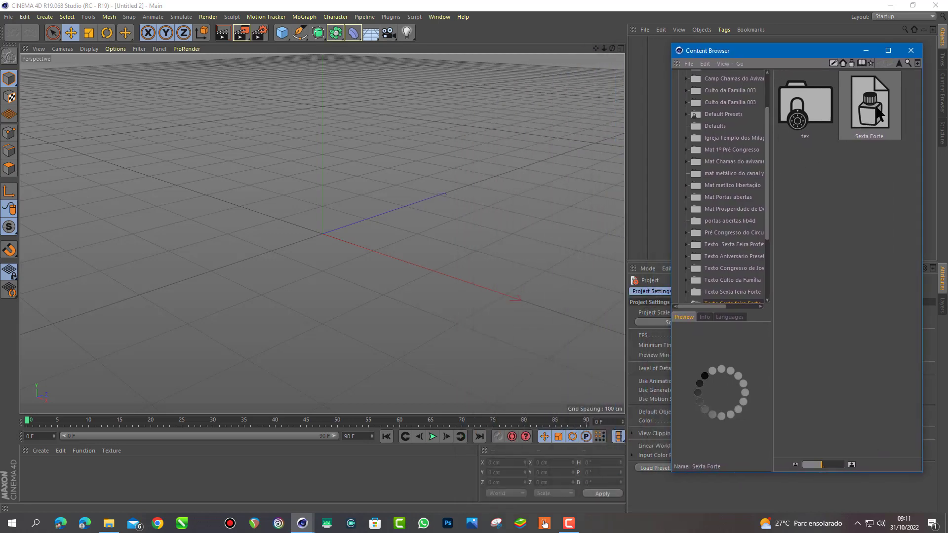
pyautogui.doubleClick(876, 111)
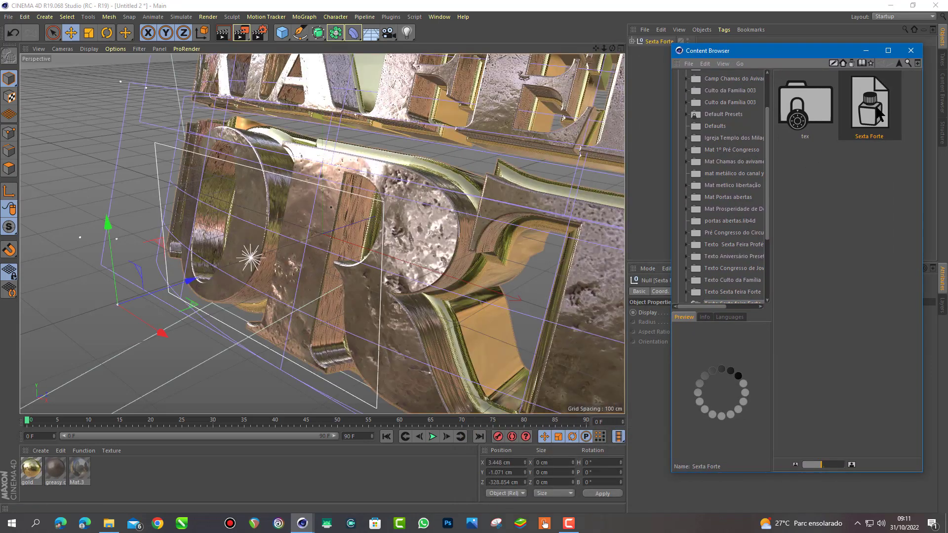
pyautogui.click(866, 50)
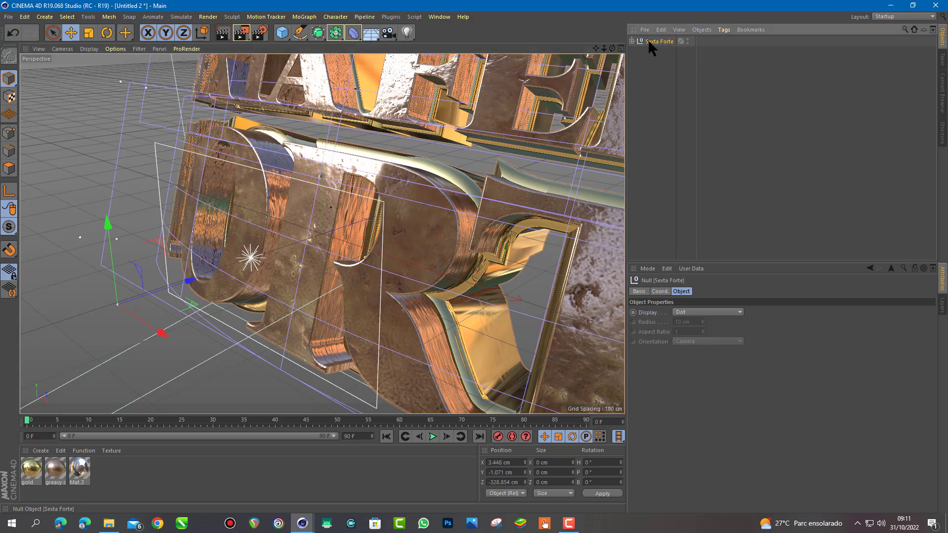
# - Expand the Sexta Forte null and turn off the Camera to see the whole text in perspective
pyautogui.click(632, 41)
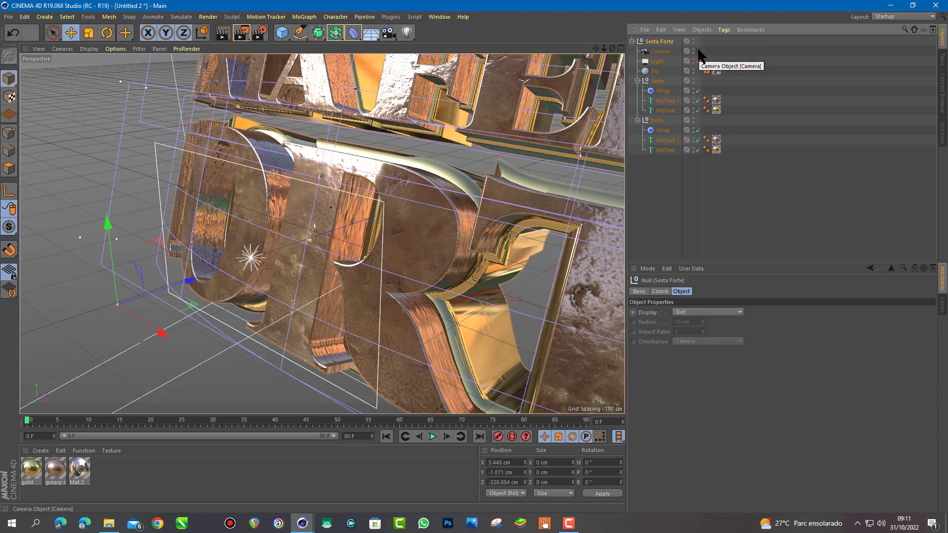
pyautogui.click(698, 51)
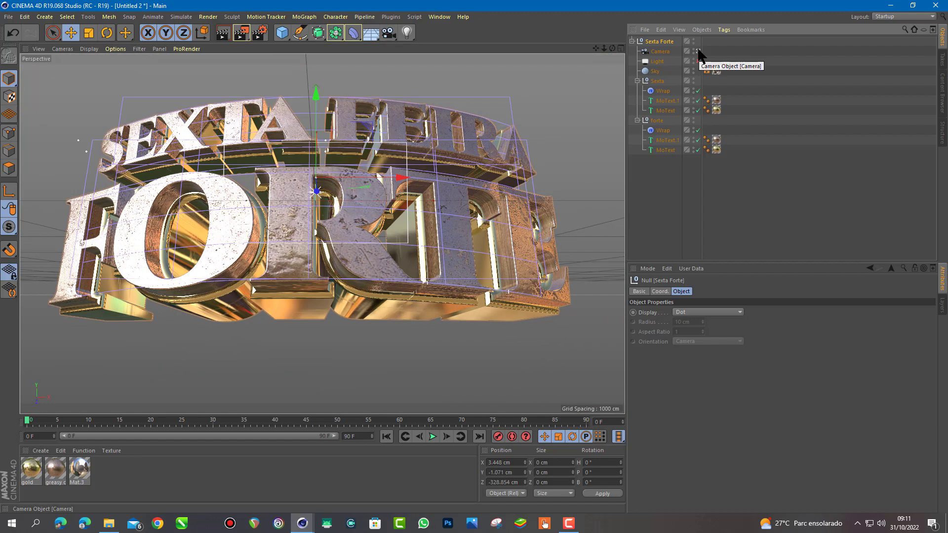
pyautogui.click(698, 52)
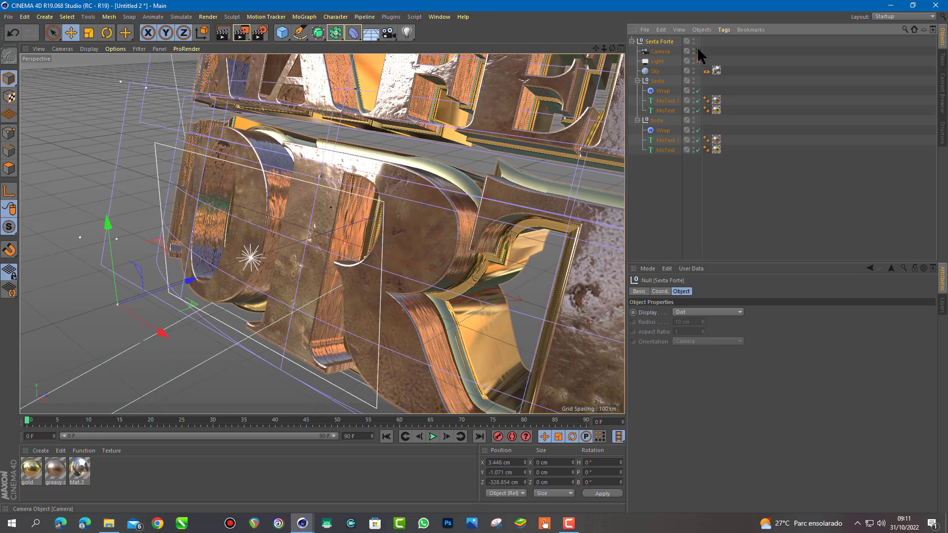
pyautogui.click(698, 52)
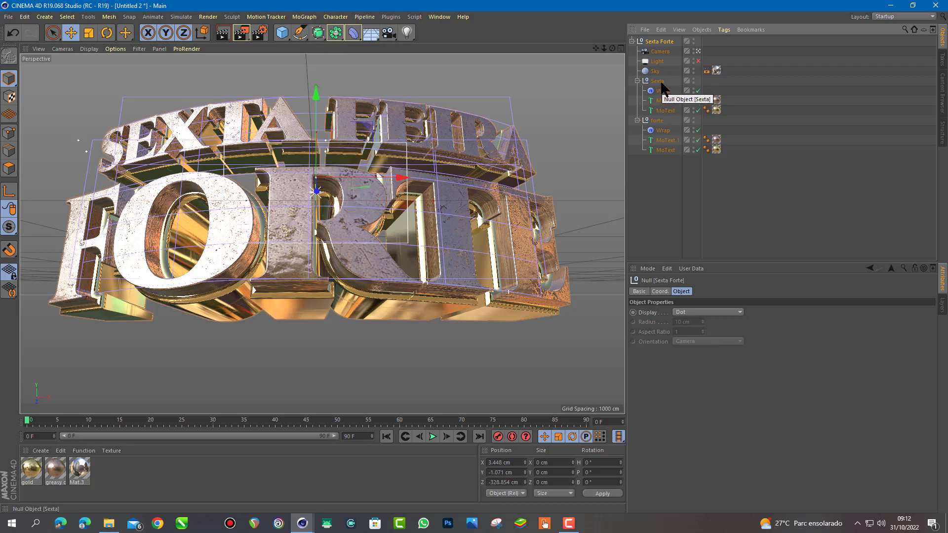
# - Change both Sexta MoText objects' text from SEXTA FEIRA to QUINTA FEIRA
pyautogui.click(662, 101)
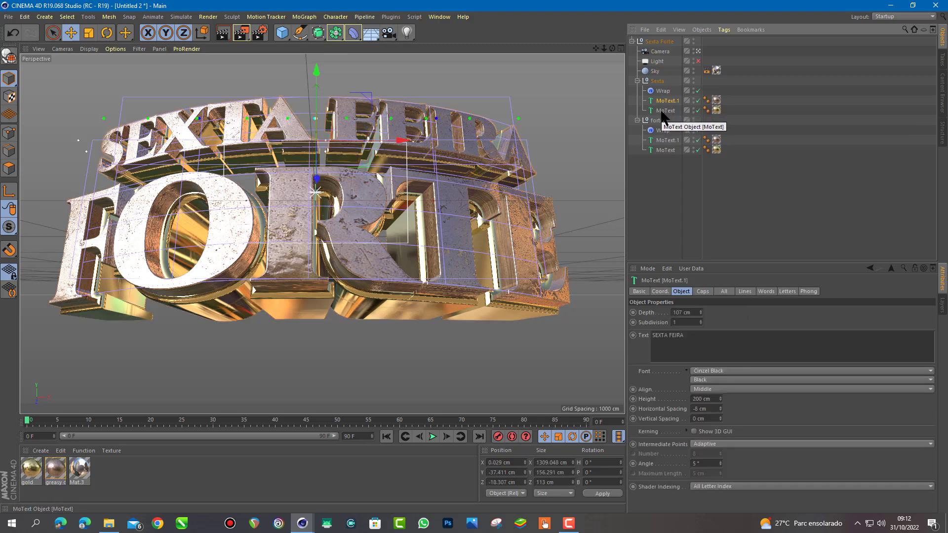
pyautogui.keyDown('ctrl'); pyautogui.click(664, 110); pyautogui.keyUp('ctrl')
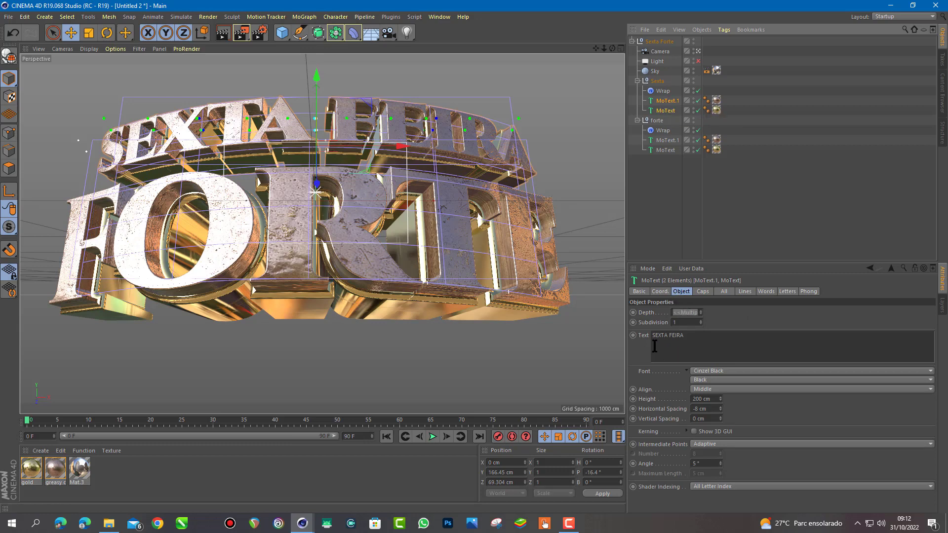
pyautogui.click(694, 337)
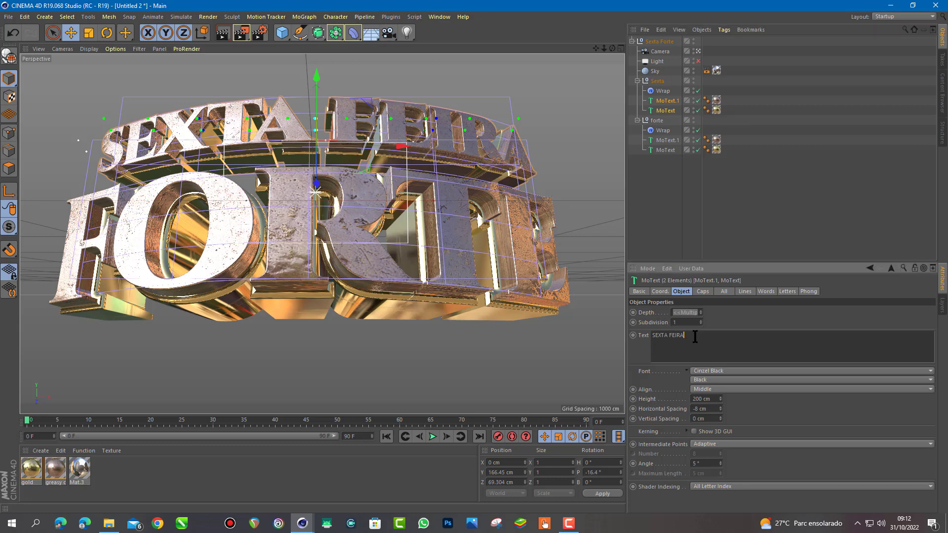
pyautogui.press('BackSpace')
pyautogui.press('BackSpace')
pyautogui.press('BackSpace')
pyautogui.press('BackSpace')
pyautogui.press('BackSpace')
pyautogui.press('BackSpace')
pyautogui.press('BackSpace')
pyautogui.press('BackSpace')
pyautogui.press('BackSpace')
pyautogui.press('BackSpace')
pyautogui.write('Q')
pyautogui.write('ui')
pyautogui.press('BackSpace')
pyautogui.press('BackSpace')
pyautogui.press('BackSpace')
pyautogui.write('QUI')
pyautogui.write('NTA FE')
pyautogui.write('IRA')
pyautogui.press('Tab')
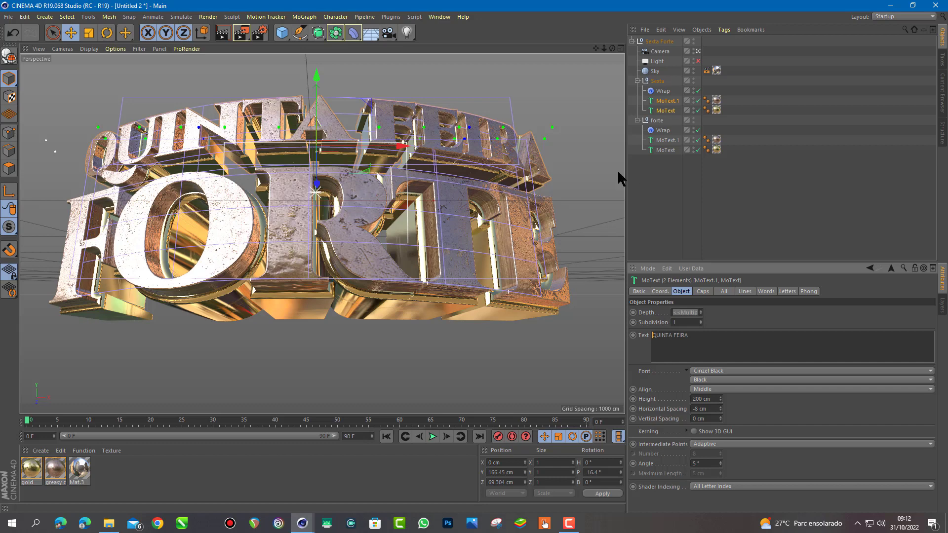
pyautogui.click(667, 141)
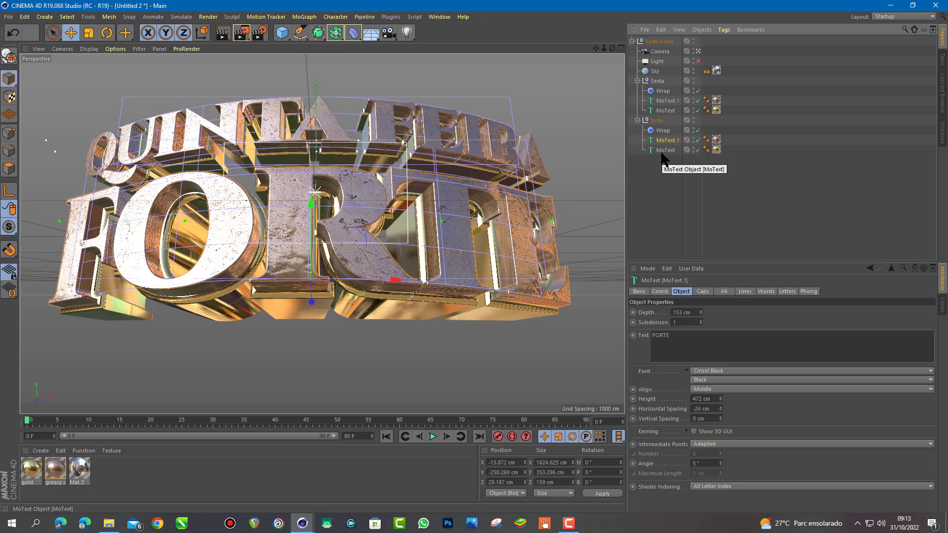
# - Replace FORTE with PROFÉTICA in both forte MoText objects
pyautogui.keyDown('ctrl'); pyautogui.click(665, 150); pyautogui.keyUp('ctrl')
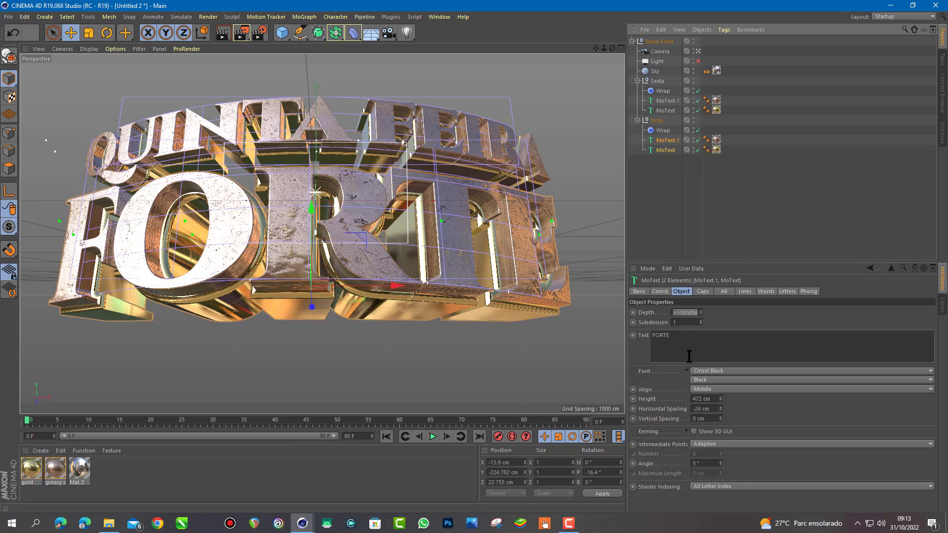
pyautogui.doubleClick(674, 337)
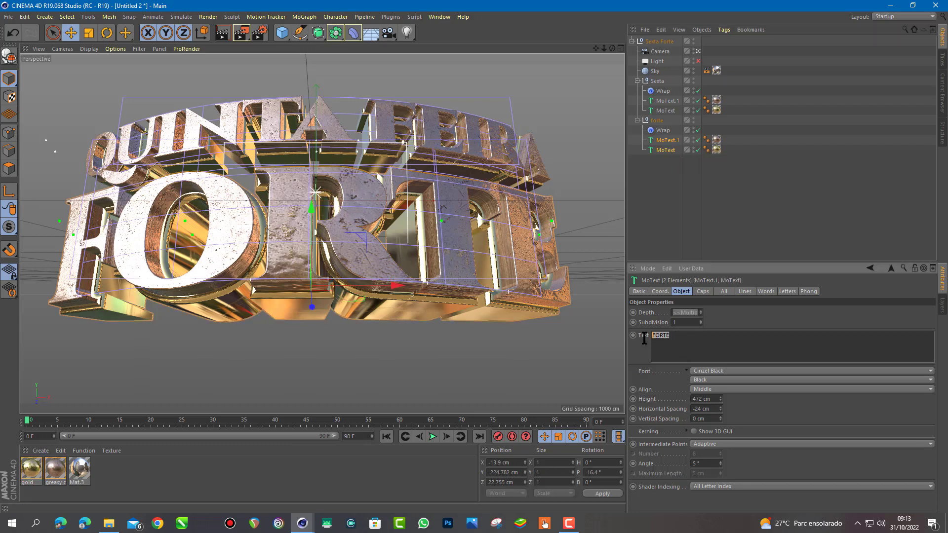
pyautogui.write('F')
pyautogui.write('ROFÉ')
pyautogui.write('TICA')
pyautogui.click(744, 312)
pyautogui.scroll(-3, 290, 250)
pyautogui.scroll(-2, 290, 251)
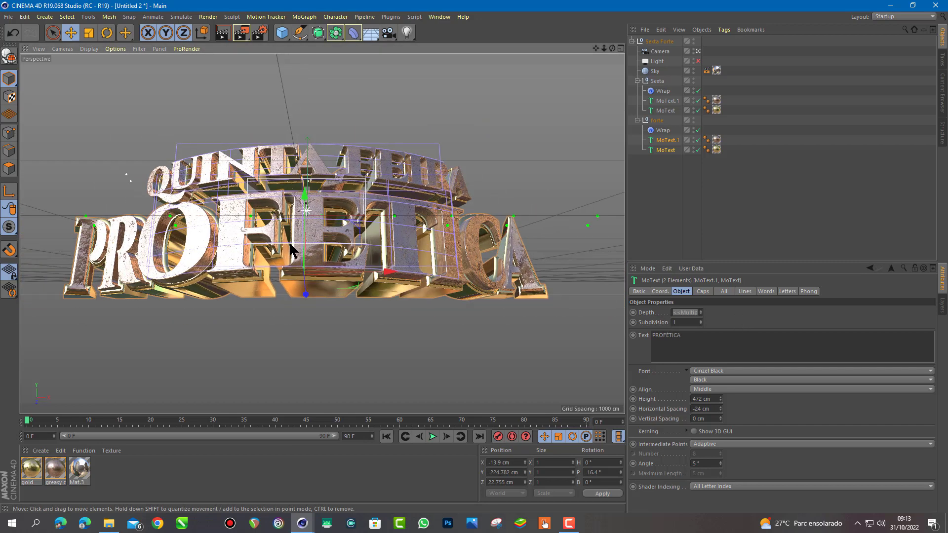
pyautogui.scroll(1, 253, 210)
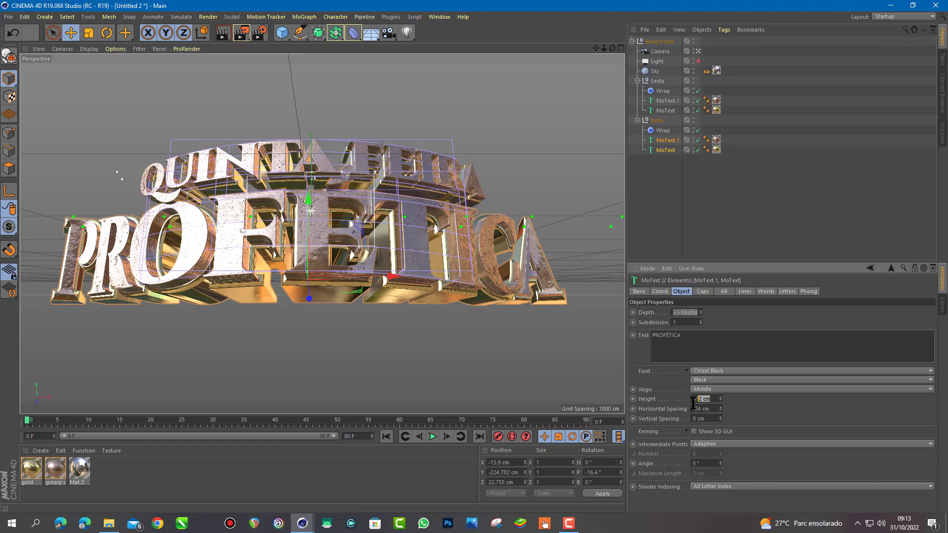
# - Set the PROFÉTICA MoText height to 400 cm, then adjust it to 285 cm
pyautogui.moveTo(711, 399); pyautogui.dragTo(663, 403)
pyautogui.write('400')
pyautogui.press('Return')
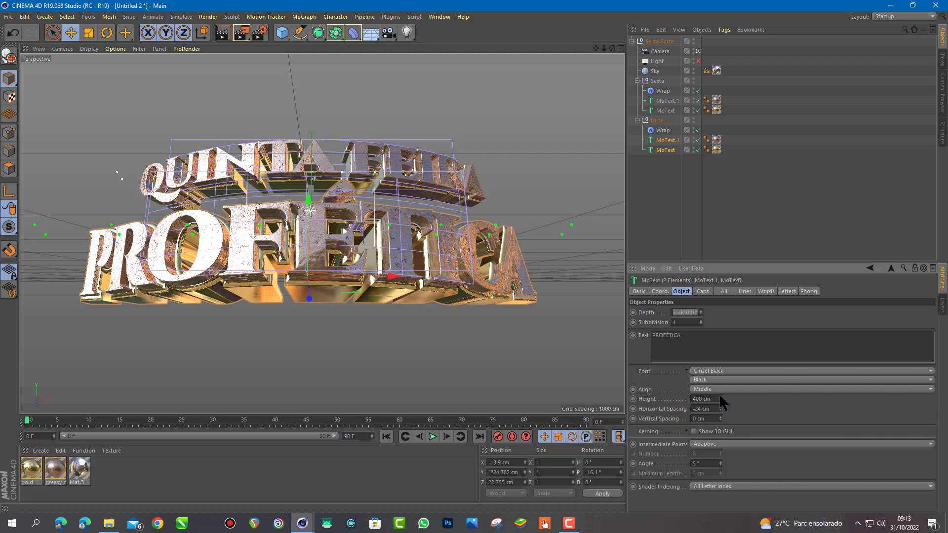
pyautogui.moveTo(721, 399); pyautogui.dragTo(691, 399)
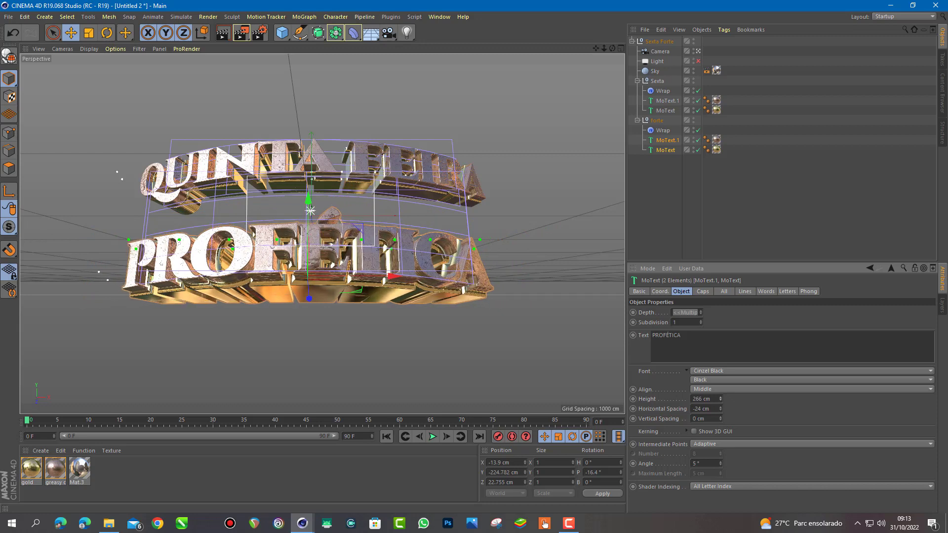
pyautogui.moveTo(720, 399); pyautogui.dragTo(731, 399)
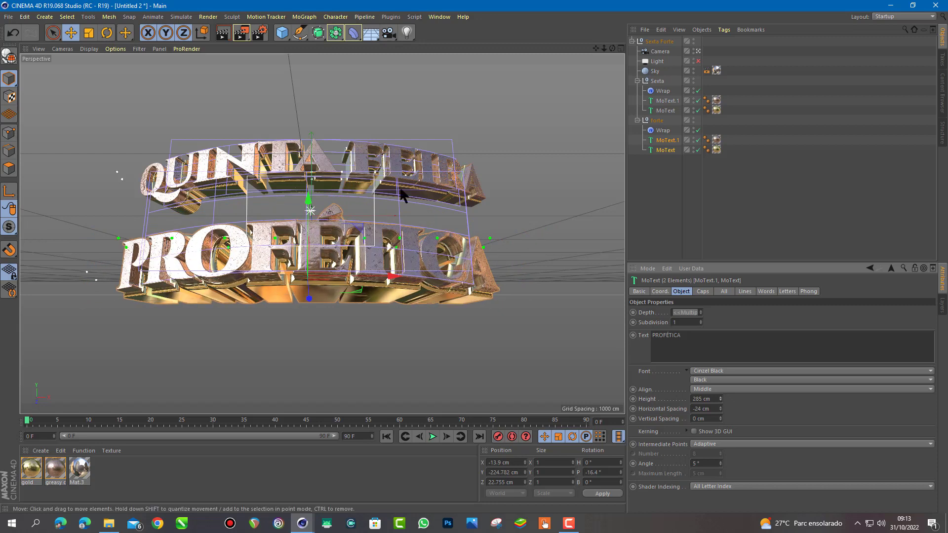
# - Raise the PROFÉTICA text on the Y axis to sit beneath QUINTA FEIRA
pyautogui.moveTo(306, 198); pyautogui.dragTo(312, 177)
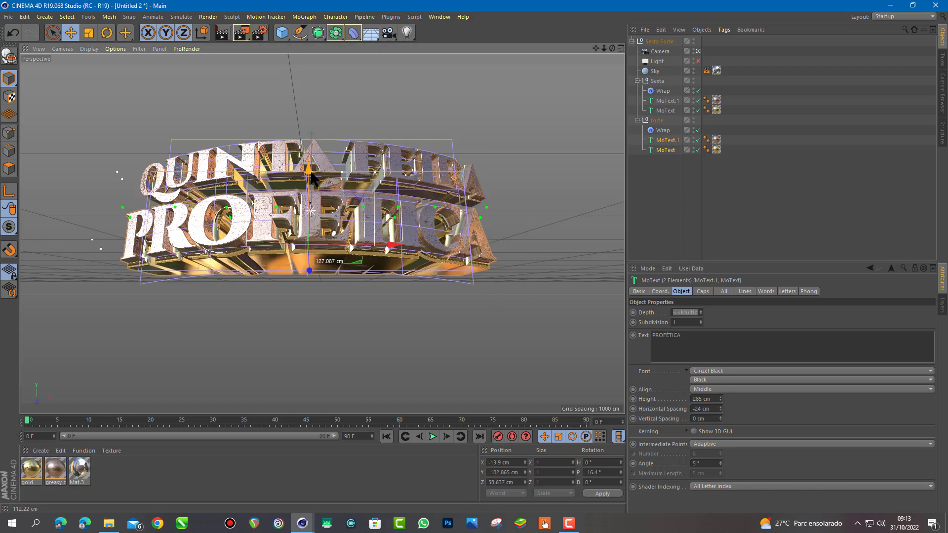
pyautogui.scroll(2, 297, 176)
pyautogui.scroll(3, 247, 158)
pyautogui.scroll(2, 233, 171)
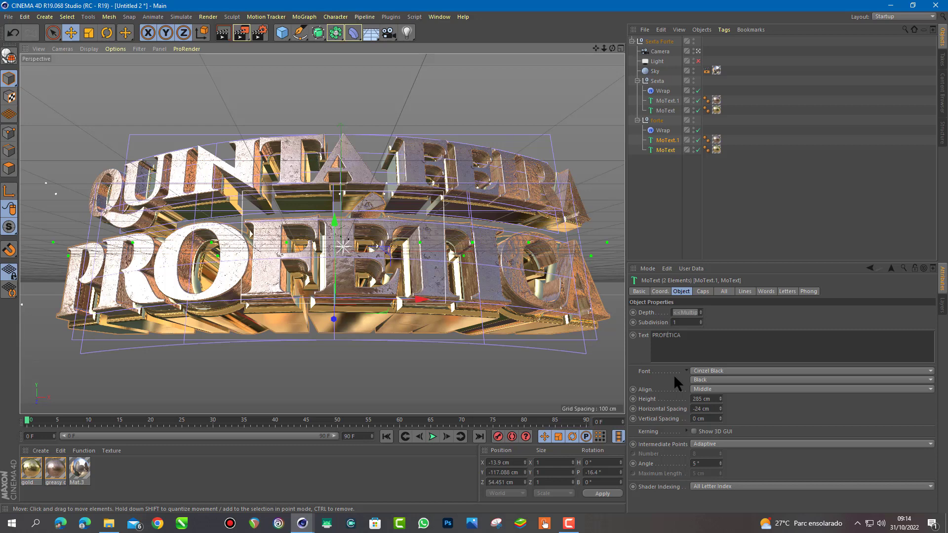
# - Reduce the PROFÉTICA lettering height to 252 cm and zoom the viewport to check it
pyautogui.moveTo(720, 399)
pyautogui.mouseDown()
pyautogui.moveTo(720, 415)
pyautogui.moveTo(720, 407)
pyautogui.mouseUp()
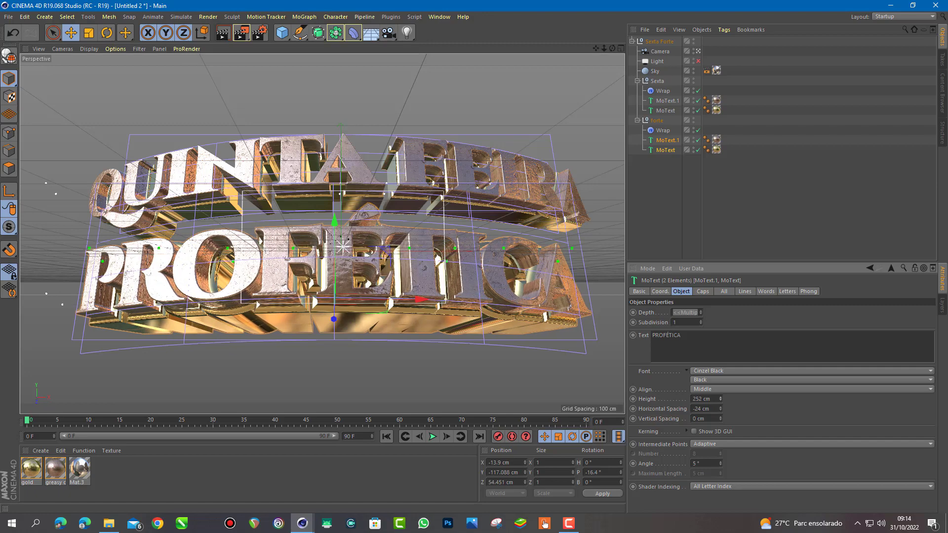
pyautogui.scroll(2, 601, 283)
pyautogui.scroll(3, 601, 283)
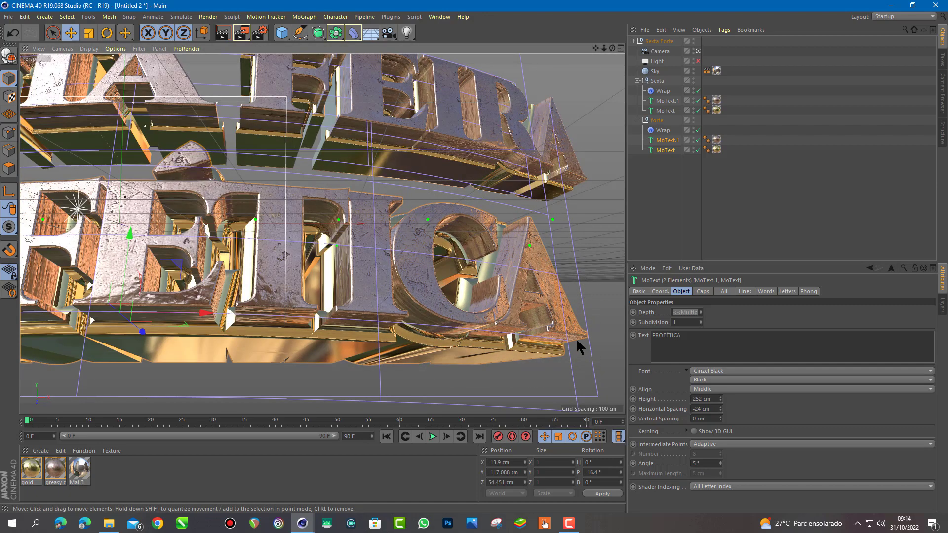
pyautogui.scroll(-5, 575, 338)
pyautogui.scroll(2, 316, 186)
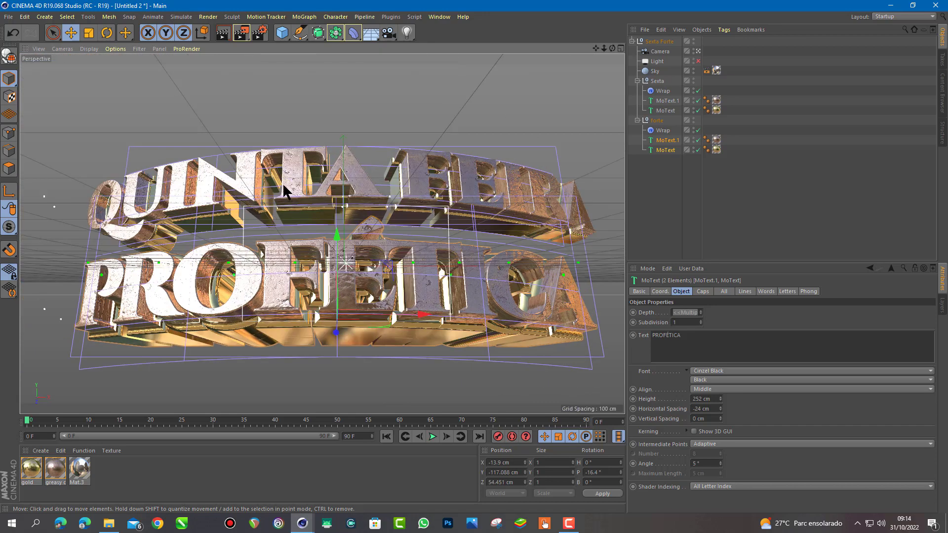
pyautogui.scroll(-1, 255, 182)
pyautogui.scroll(2, 255, 182)
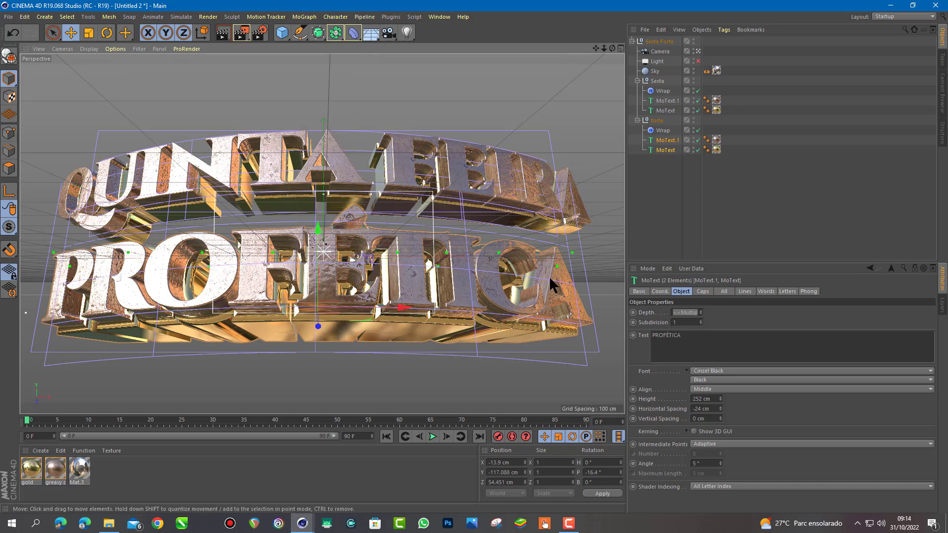
pyautogui.scroll(-1, 348, 273)
pyautogui.scroll(1, 348, 273)
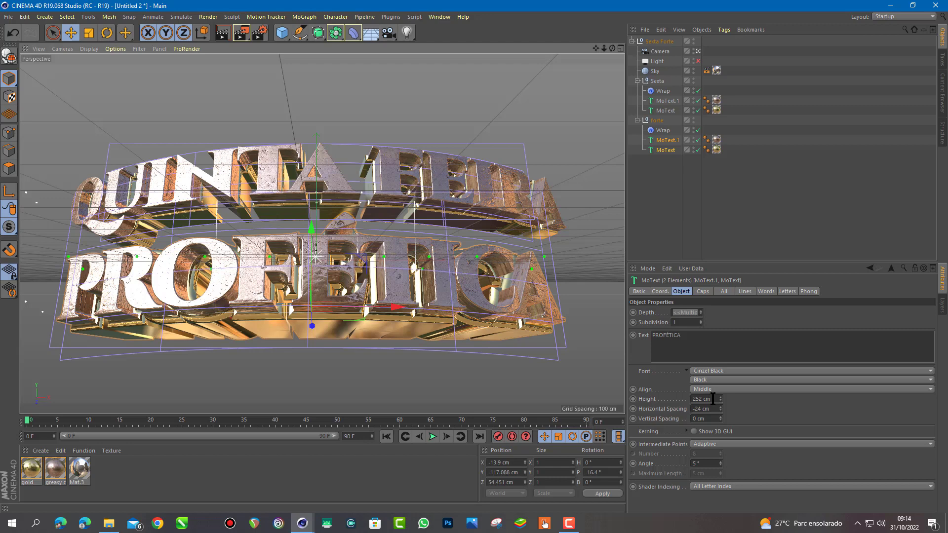
# - Set the PROFÉTICA MoText height to 300 cm
pyautogui.moveTo(713, 399); pyautogui.dragTo(653, 398)
pyautogui.write('300')
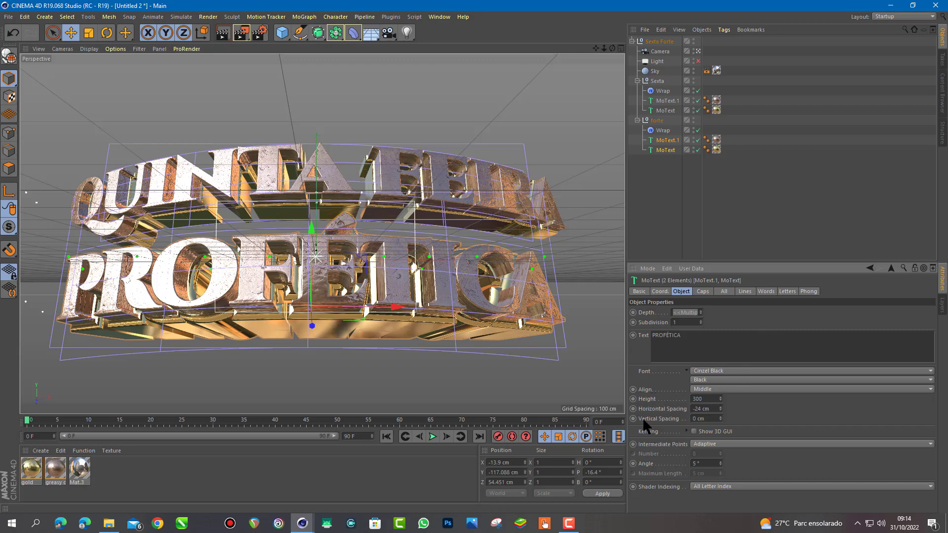
pyautogui.press('Return')
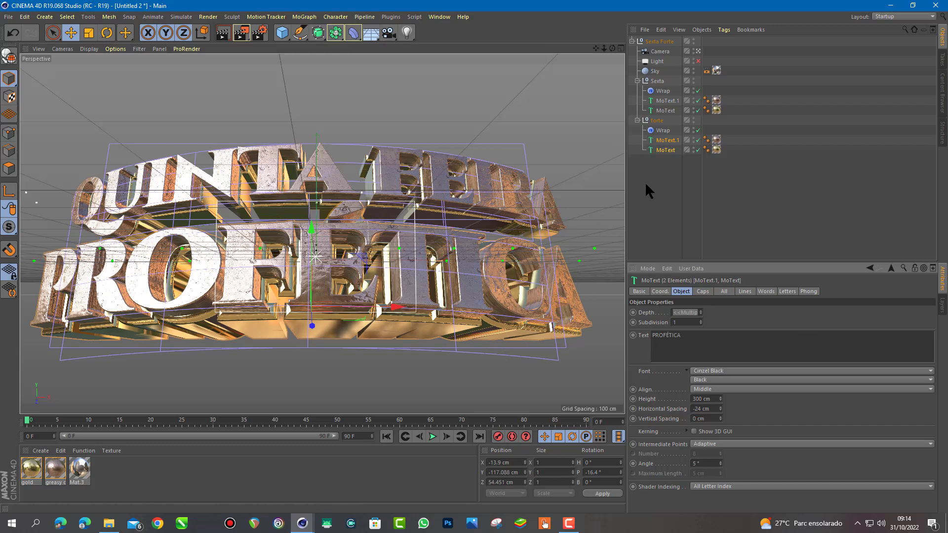
# - Widen the forte Wrap deformer to 1296.491 cm
pyautogui.click(663, 131)
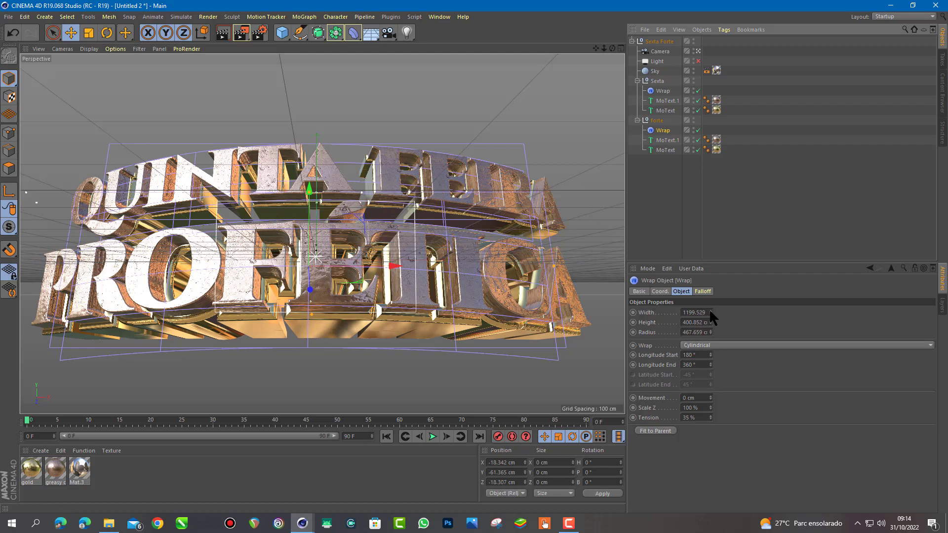
pyautogui.moveTo(710, 312)
pyautogui.mouseDown()
pyautogui.moveTo(710, 287)
pyautogui.moveTo(711, 296)
pyautogui.mouseUp()
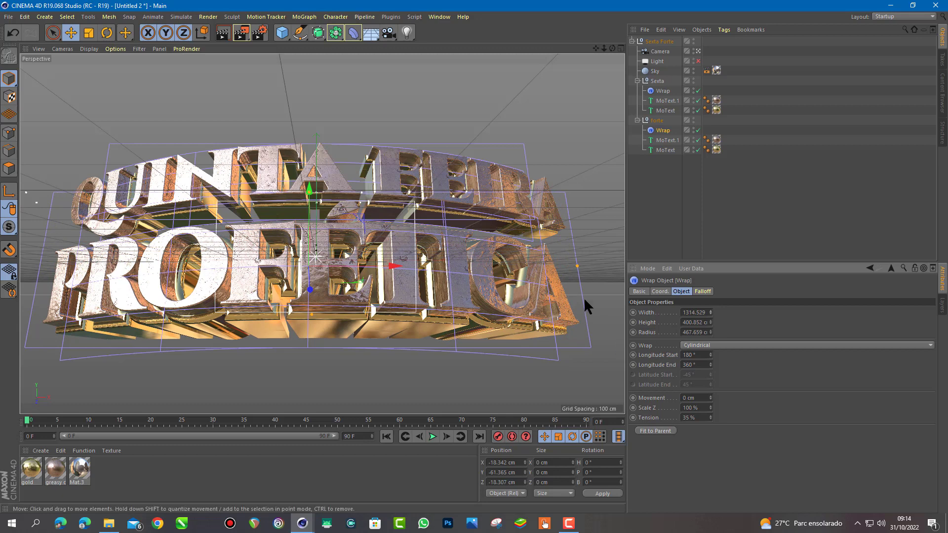
pyautogui.moveTo(577, 266)
pyautogui.mouseDown()
pyautogui.moveTo(609, 265)
pyautogui.moveTo(574, 271)
pyautogui.mouseUp()
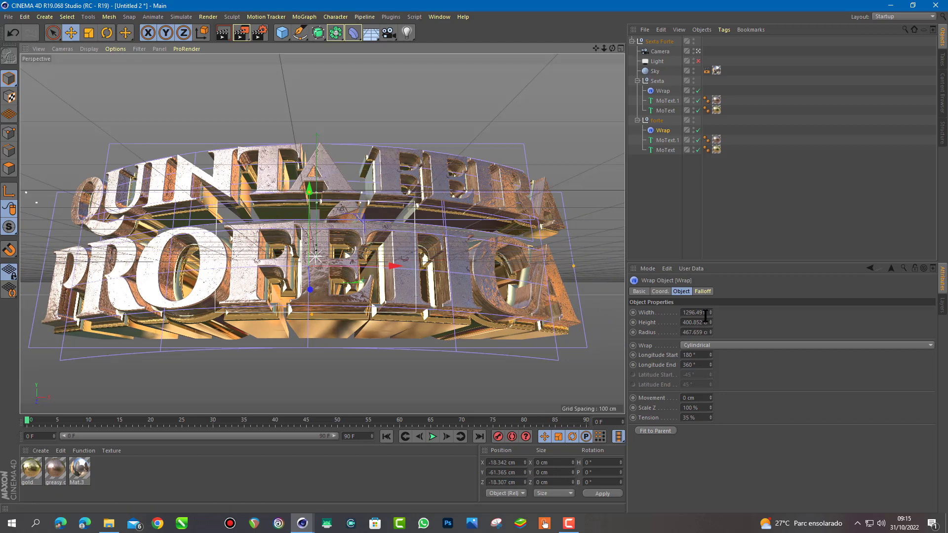
# - Enlarge both forte MoText objects to 345 cm tall and lower them slightly
pyautogui.click(665, 140)
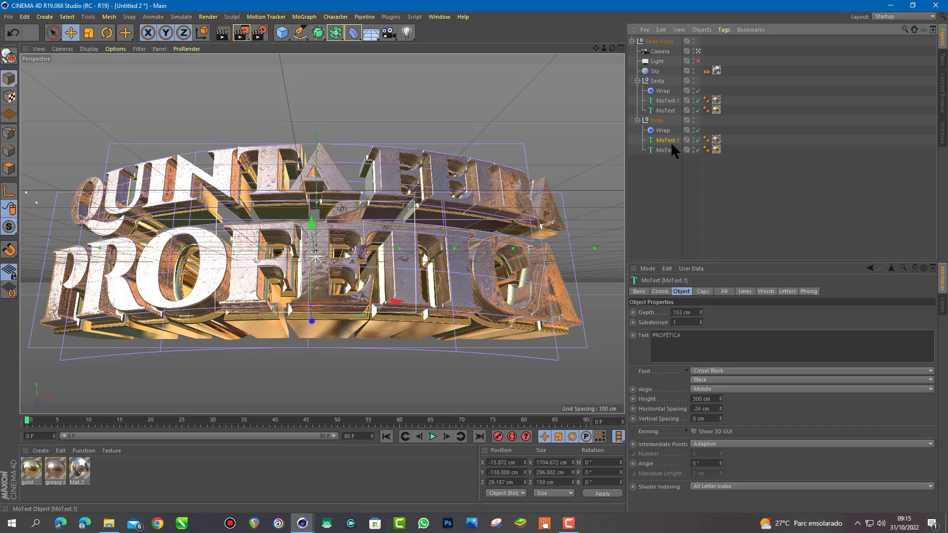
pyautogui.keyDown('ctrl'); pyautogui.click(668, 148); pyautogui.keyUp('ctrl')
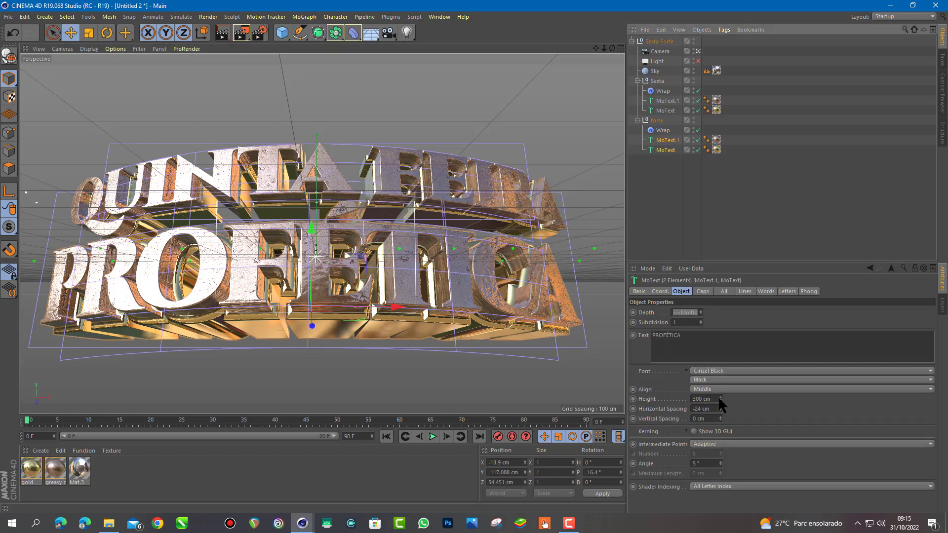
pyautogui.moveTo(720, 399); pyautogui.dragTo(719, 376)
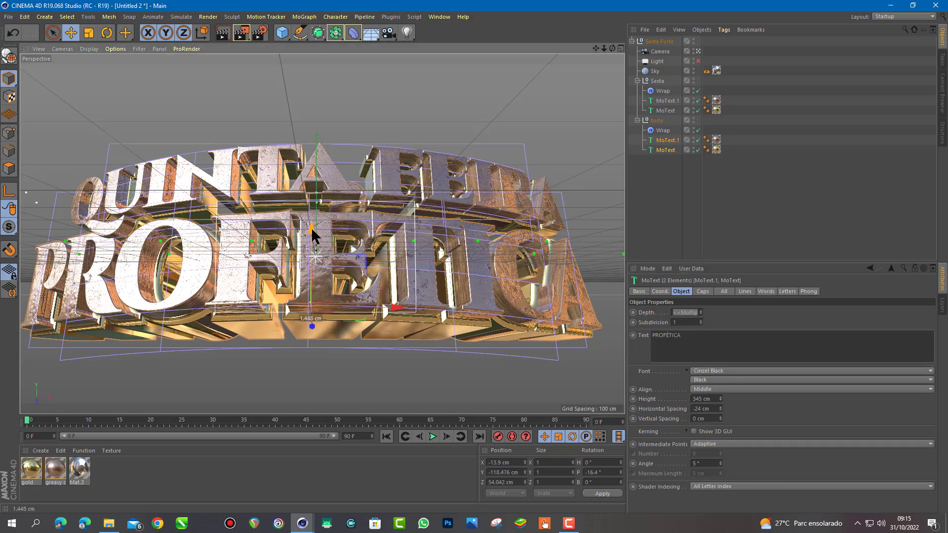
pyautogui.moveTo(311, 227); pyautogui.dragTo(312, 248)
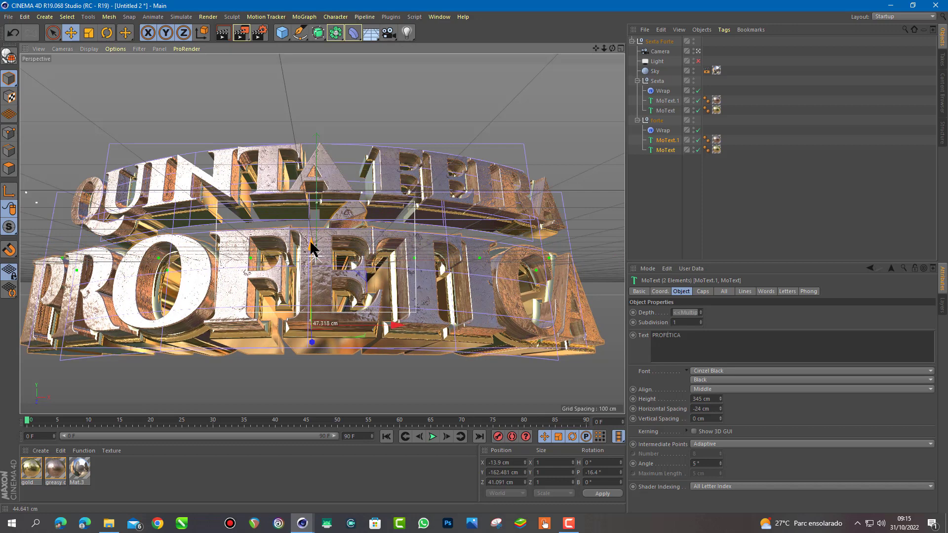
# - Widen the forte Wrap deformer to 1362.491 cm and view it from below
pyautogui.click(663, 130)
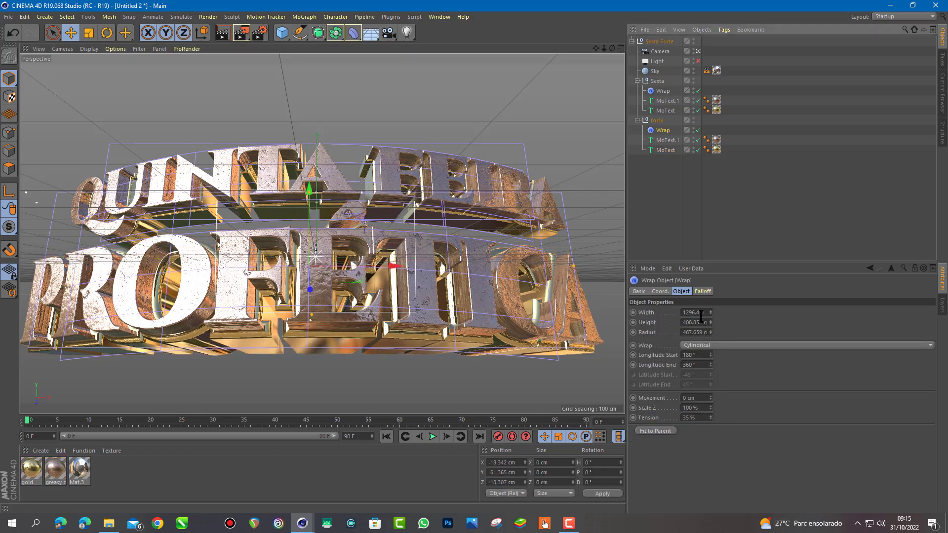
pyautogui.moveTo(710, 312); pyautogui.dragTo(711, 299)
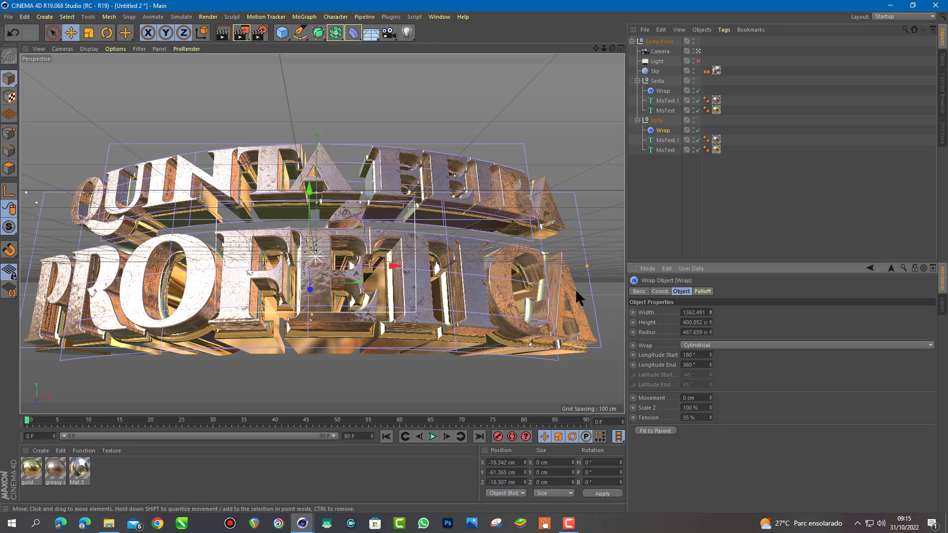
pyautogui.moveTo(340, 150)
pyautogui.keyDown('alt'); pyautogui.mouseDown()
pyautogui.moveTo(314, 192)
pyautogui.moveTo(296, 250)
pyautogui.mouseUp(); pyautogui.keyUp('alt')
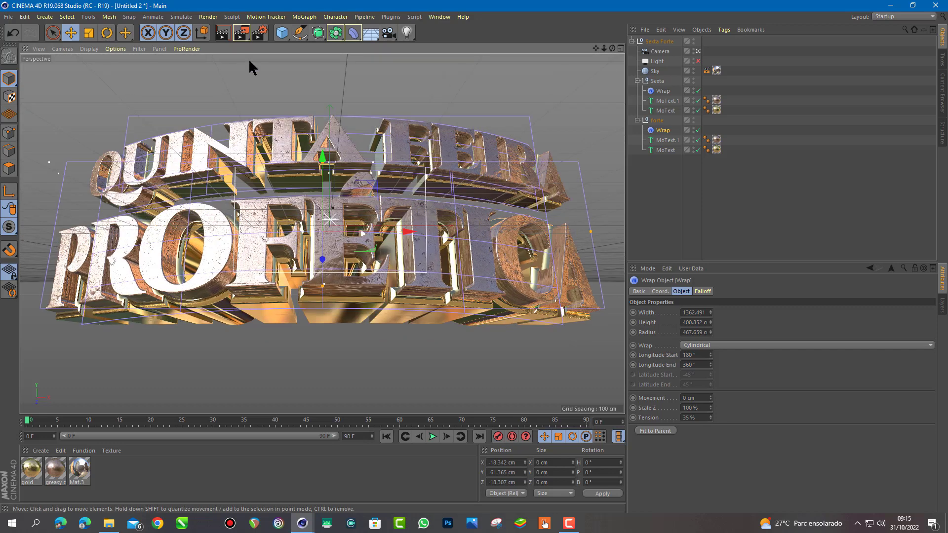
# - Set the render output to the A3 landscape preset with height changed to 20 cm (4960 × 2362 px)
pyautogui.click(260, 33)
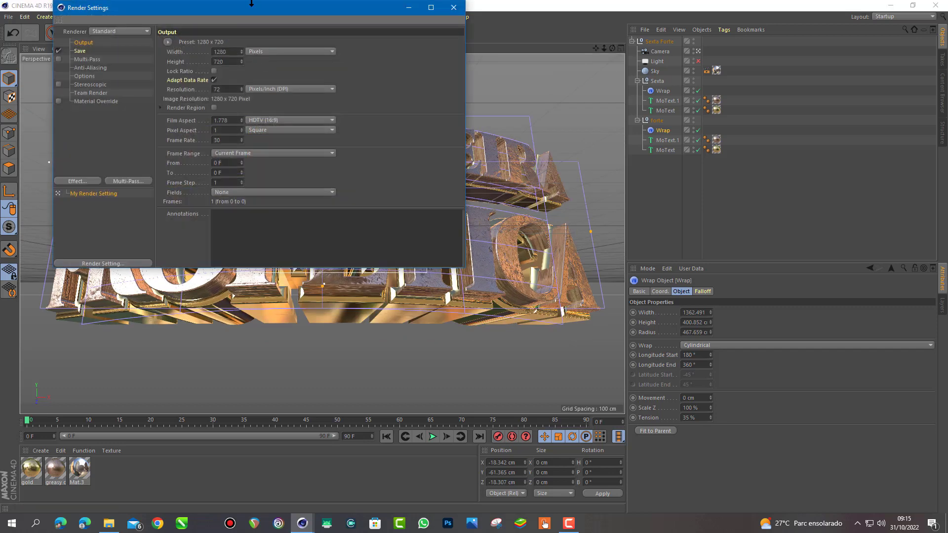
pyautogui.moveTo(252, 3); pyautogui.dragTo(756, 84)
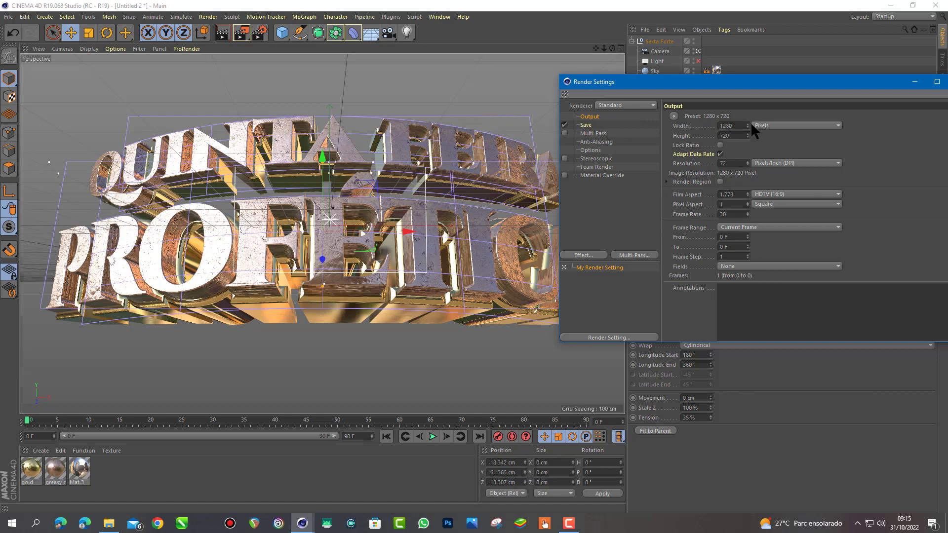
pyautogui.click(673, 116)
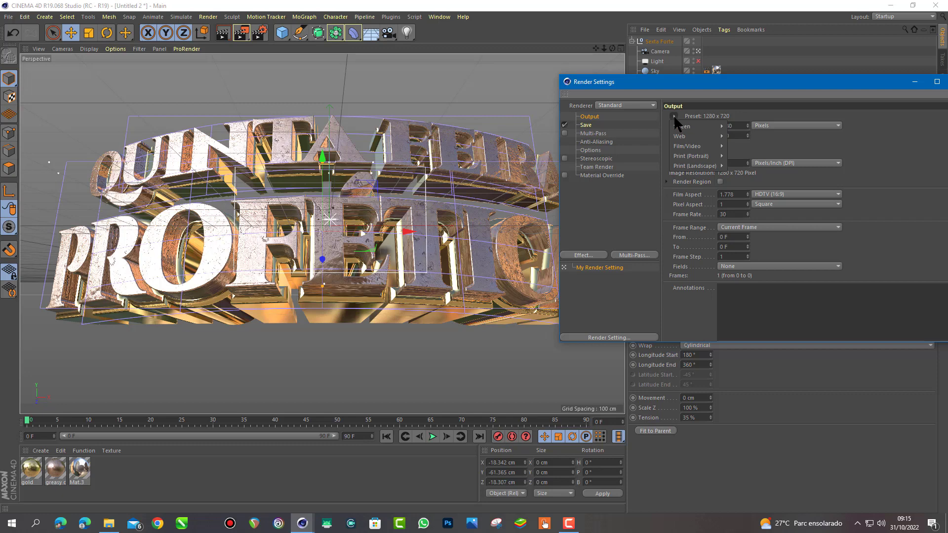
pyautogui.moveTo(694, 166)
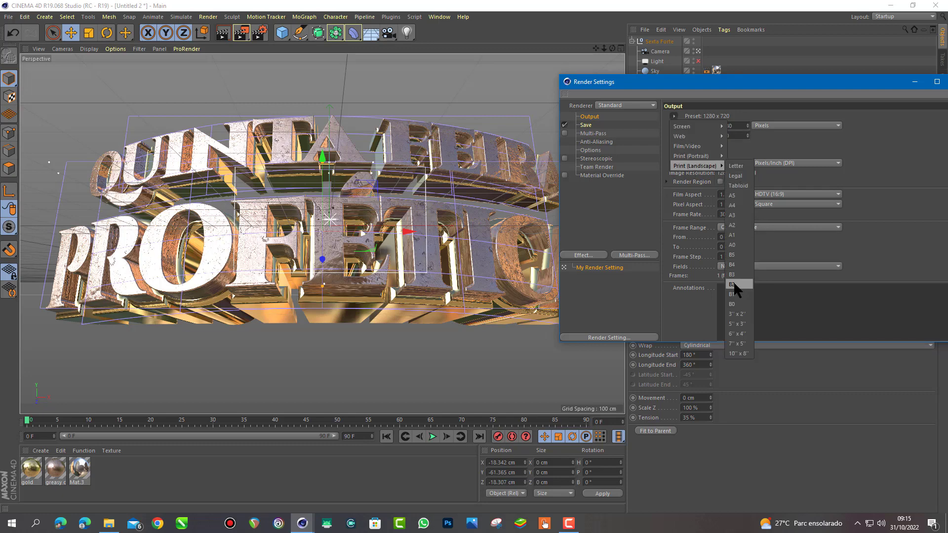
pyautogui.click(735, 213)
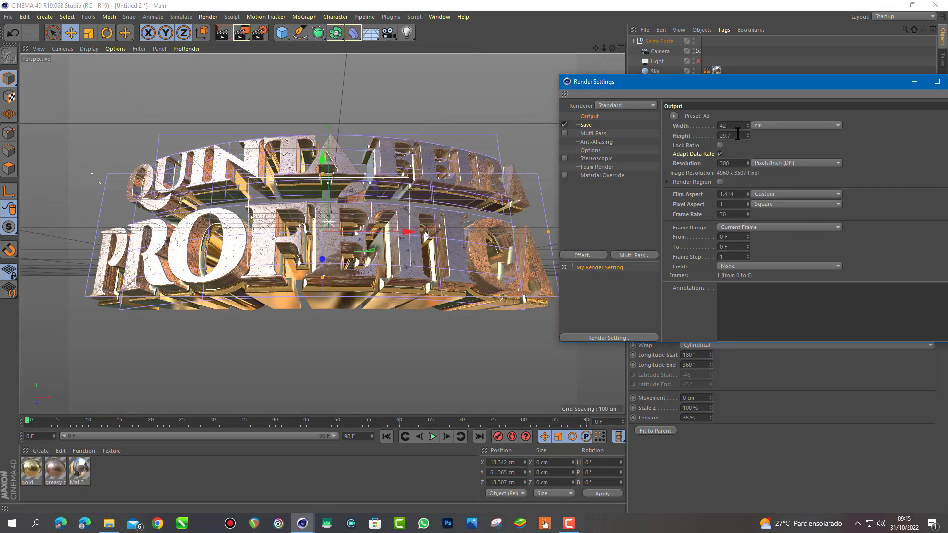
pyautogui.moveTo(728, 135); pyautogui.dragTo(701, 134)
pyautogui.write('20')
pyautogui.press('Return')
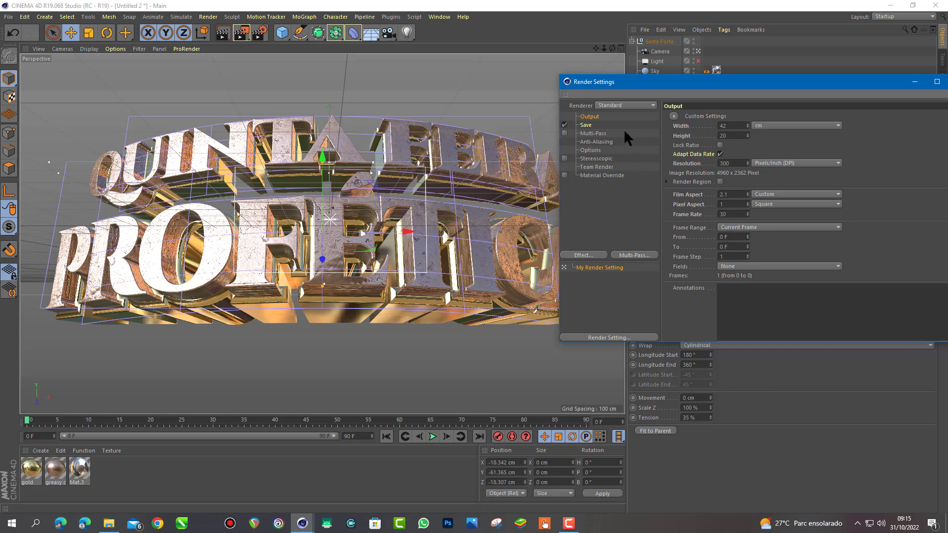
# - Point the render save file to 'Quinta profética 03' inside the Sexta Feira Profética 02 folder
pyautogui.click(586, 125)
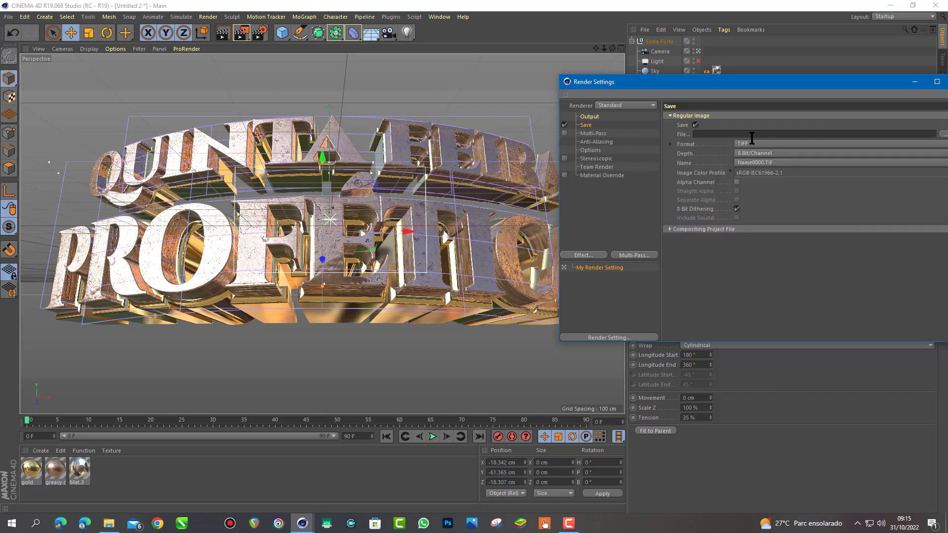
pyautogui.moveTo(748, 85); pyautogui.dragTo(692, 75)
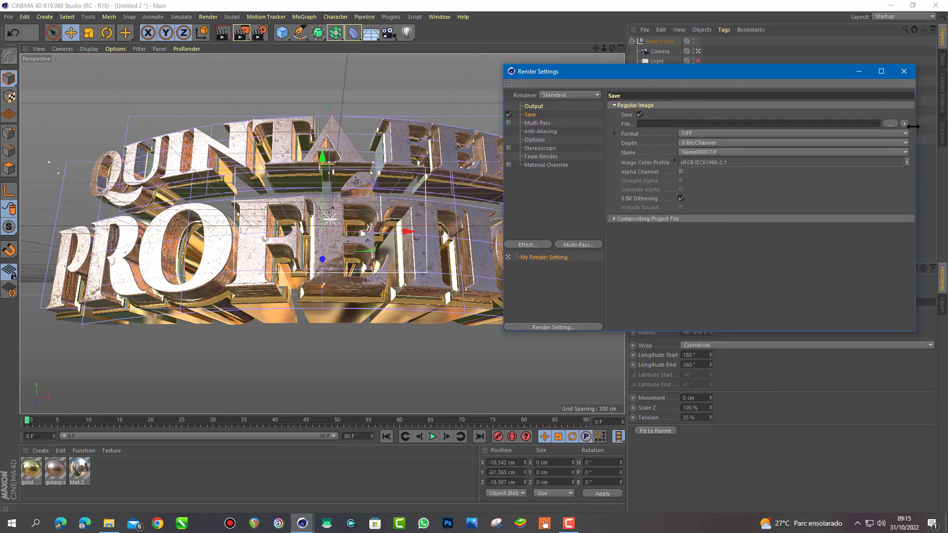
pyautogui.click(890, 123)
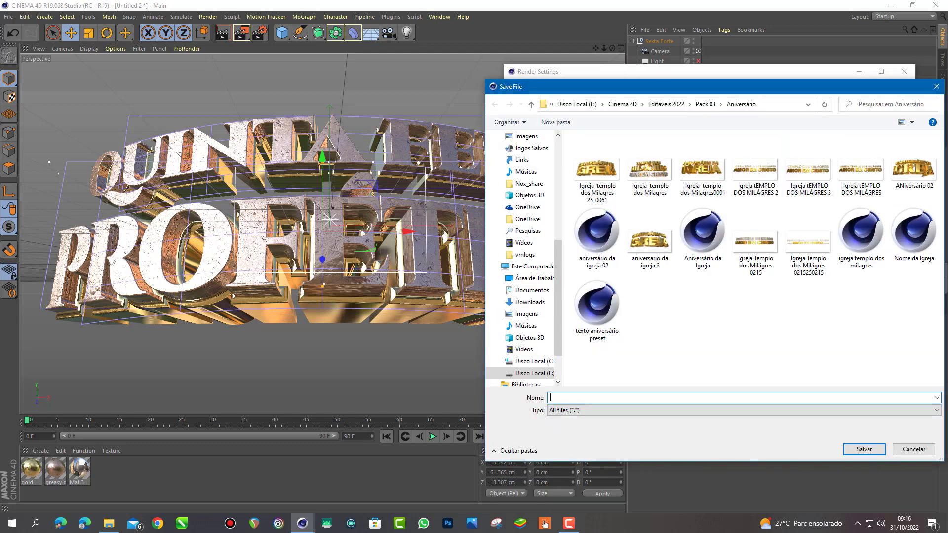
pyautogui.moveTo(946, 216); pyautogui.dragTo(749, 211)
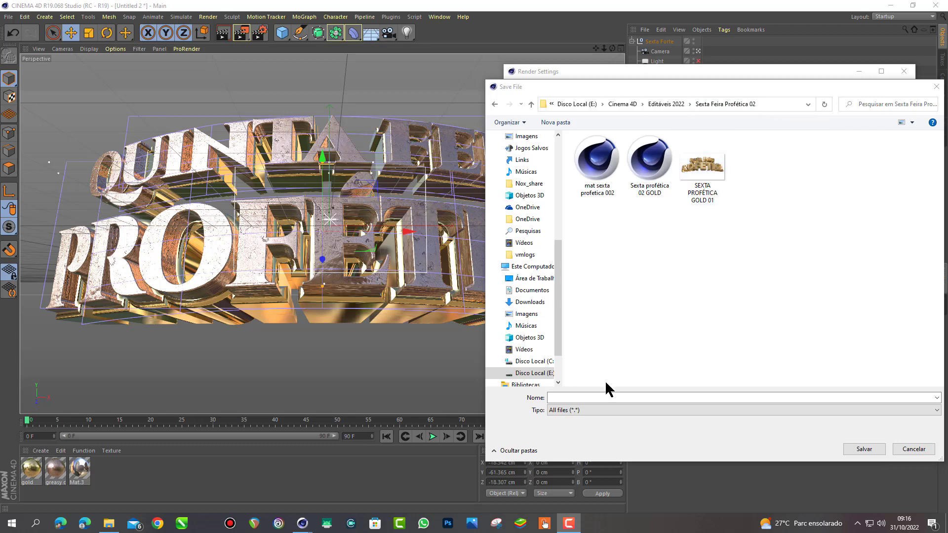
pyautogui.click(580, 398)
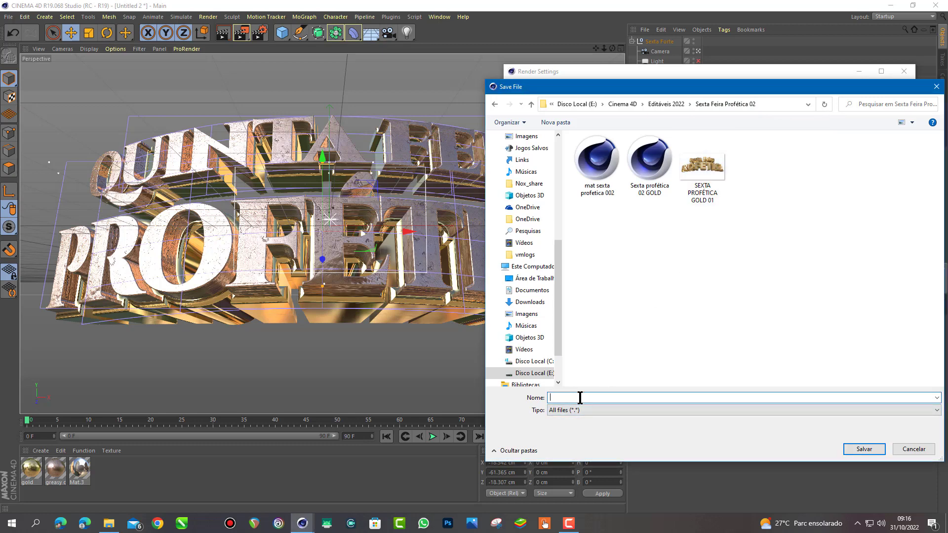
pyautogui.write('quINTA')
pyautogui.press('BackSpace')
pyautogui.press('BackSpace')
pyautogui.press('BackSpace')
pyautogui.write('Quinta profética ')
pyautogui.write('03')
pyautogui.click(863, 449)
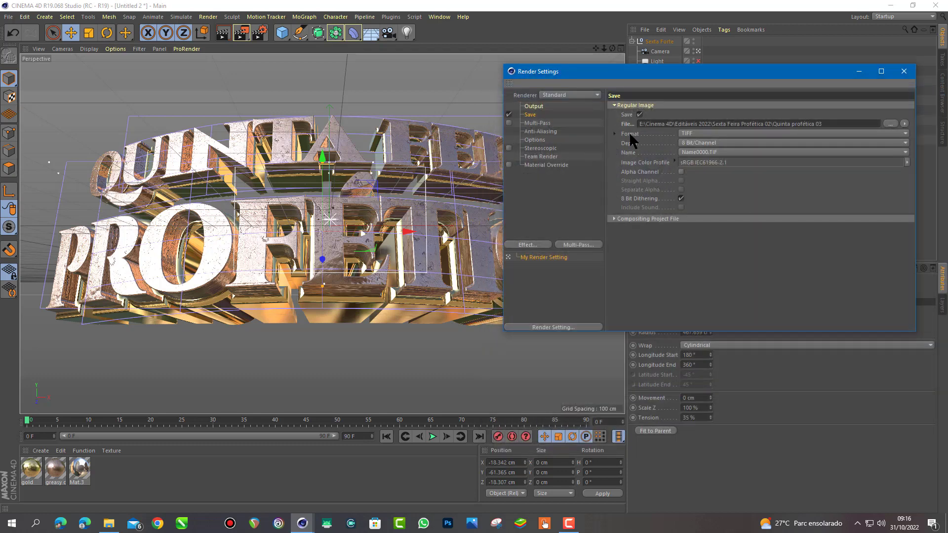
# - Set the render save format to PNG with an alpha channel and close Render Settings
pyautogui.click(902, 132)
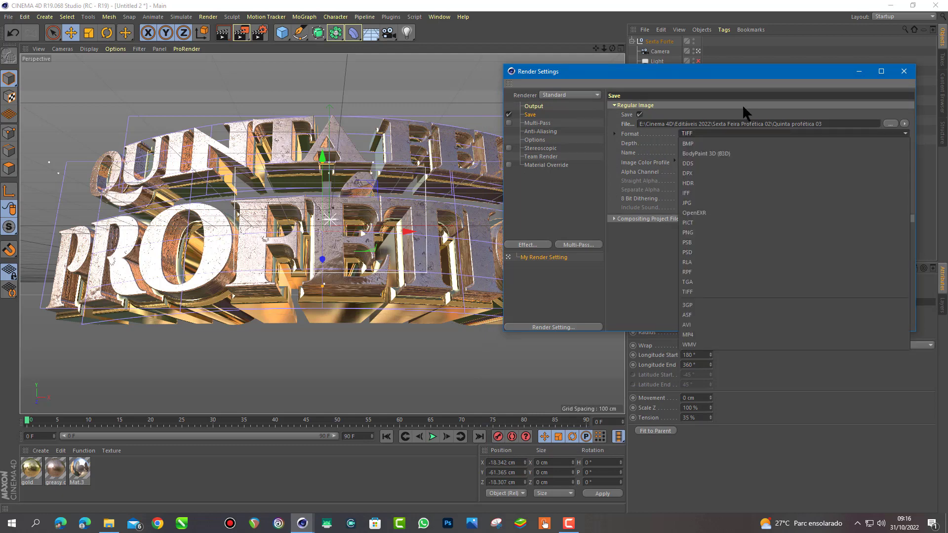
pyautogui.click(689, 232)
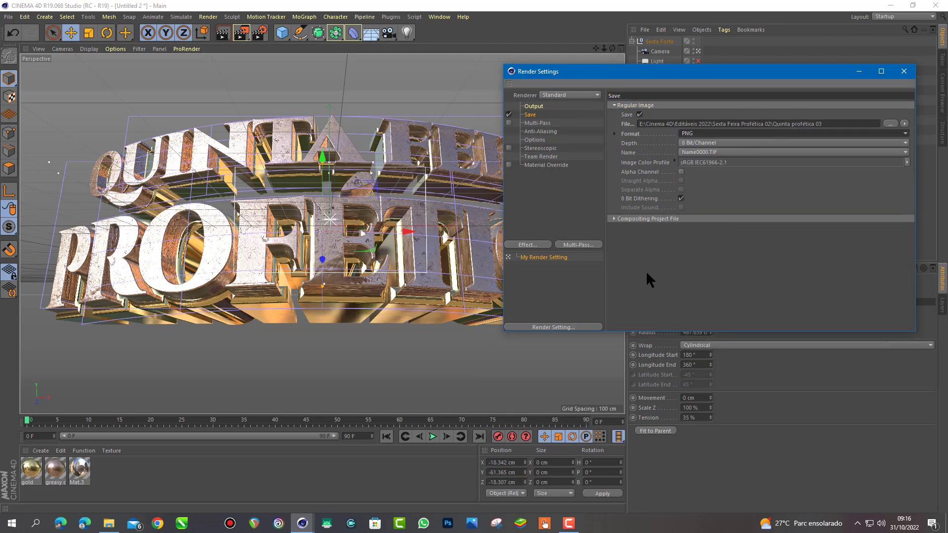
pyautogui.click(681, 171)
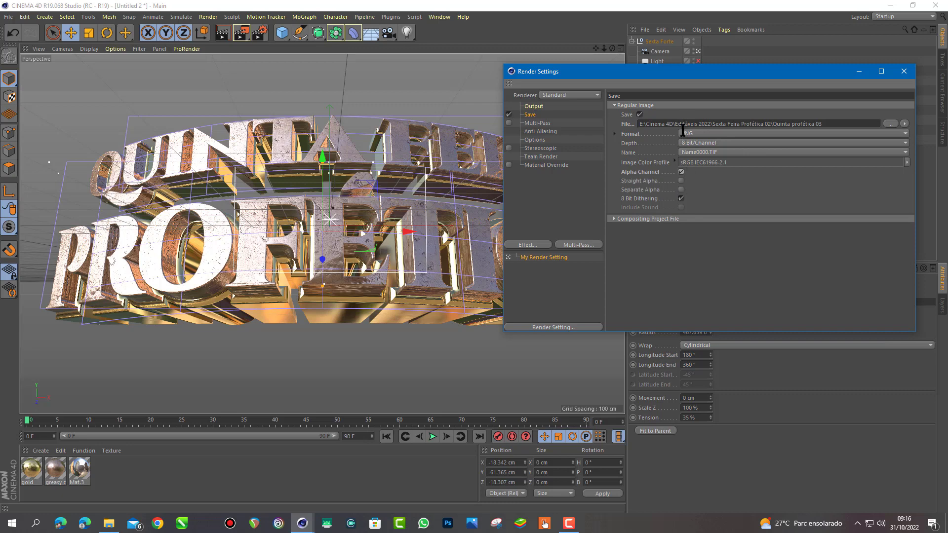
pyautogui.moveTo(705, 71); pyautogui.dragTo(701, 75)
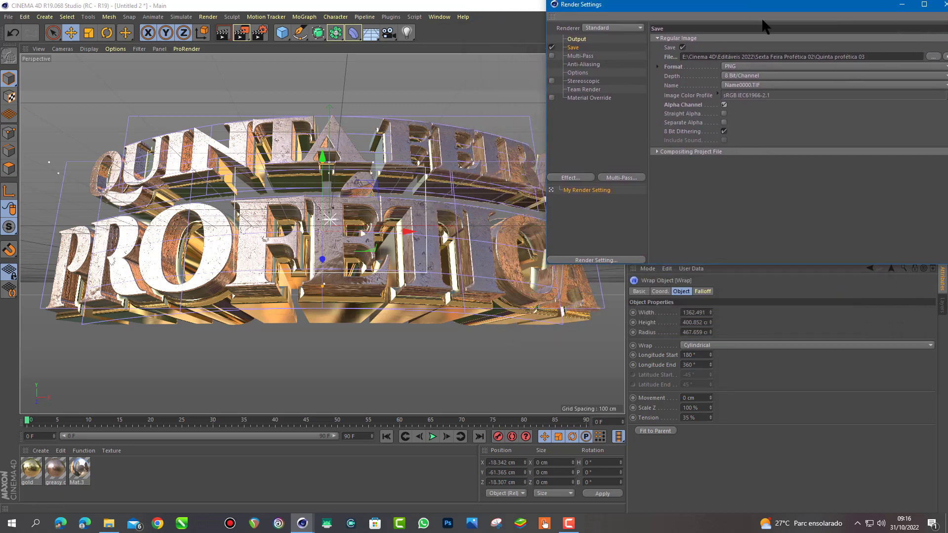
pyautogui.click(892, 71)
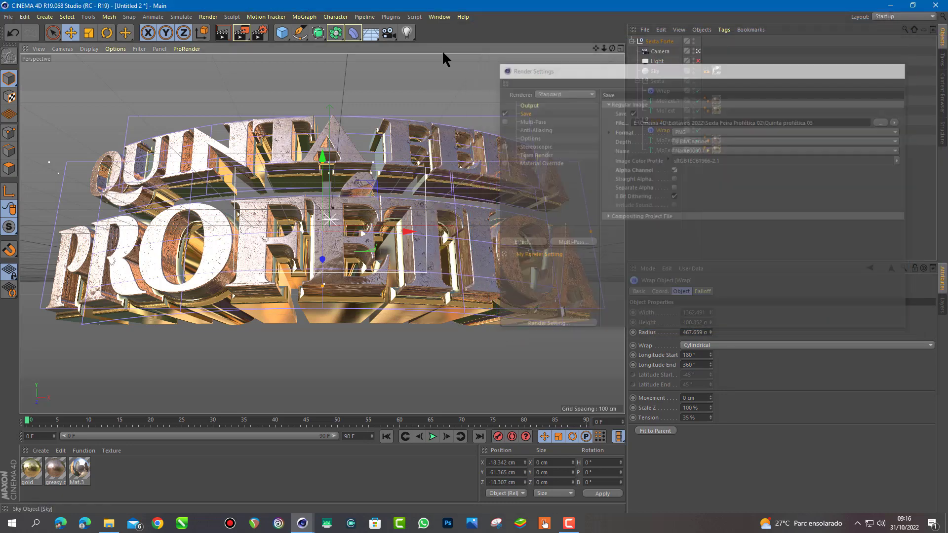
# - Render a viewport preview of the text, then enable Multi-Pass in Render Settings
pyautogui.click(223, 32)
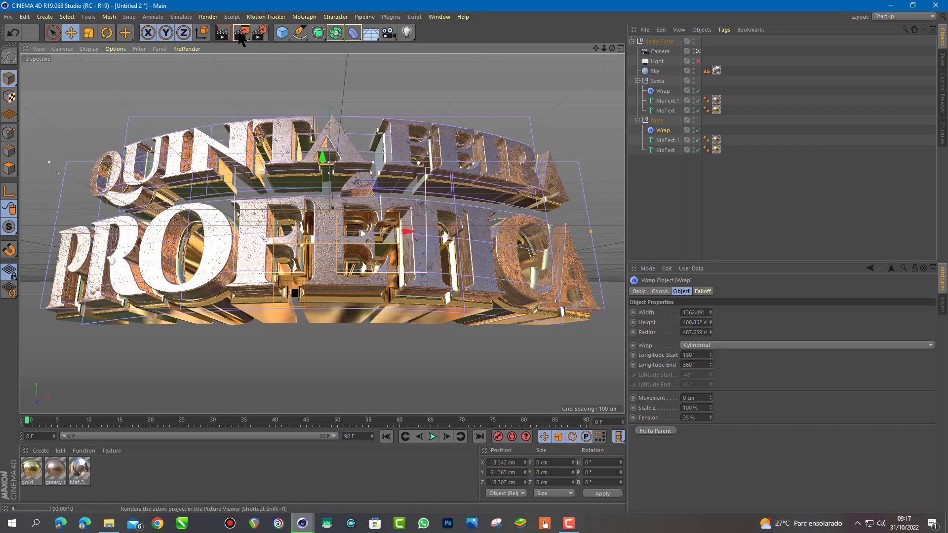
pyautogui.click(260, 33)
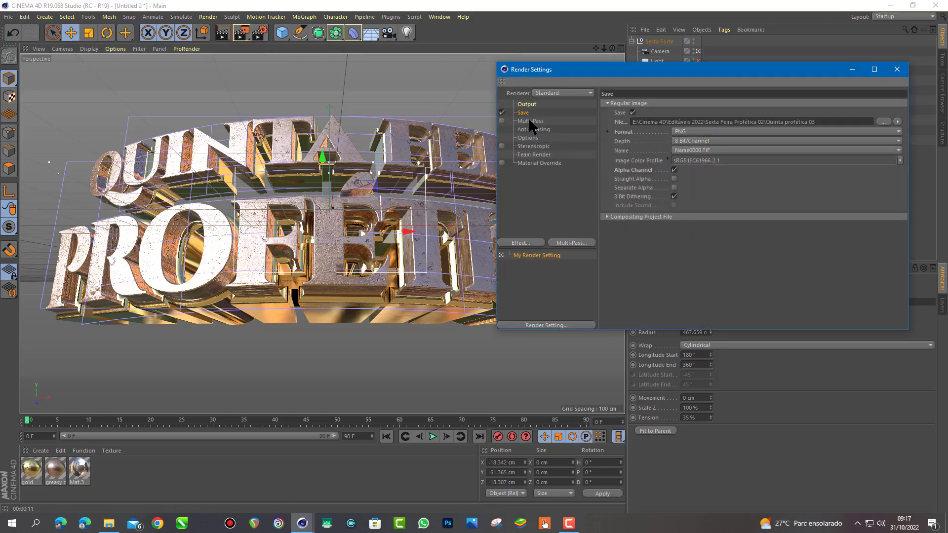
pyautogui.click(529, 121)
pyautogui.click(502, 121)
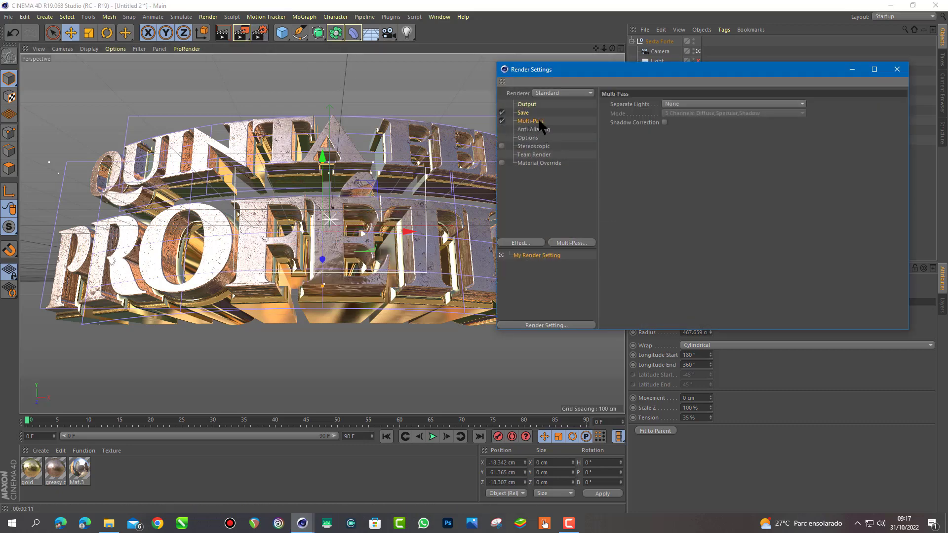
# - Turn on multi-pass shadow correction and set Separate Lights to All
pyautogui.click(664, 122)
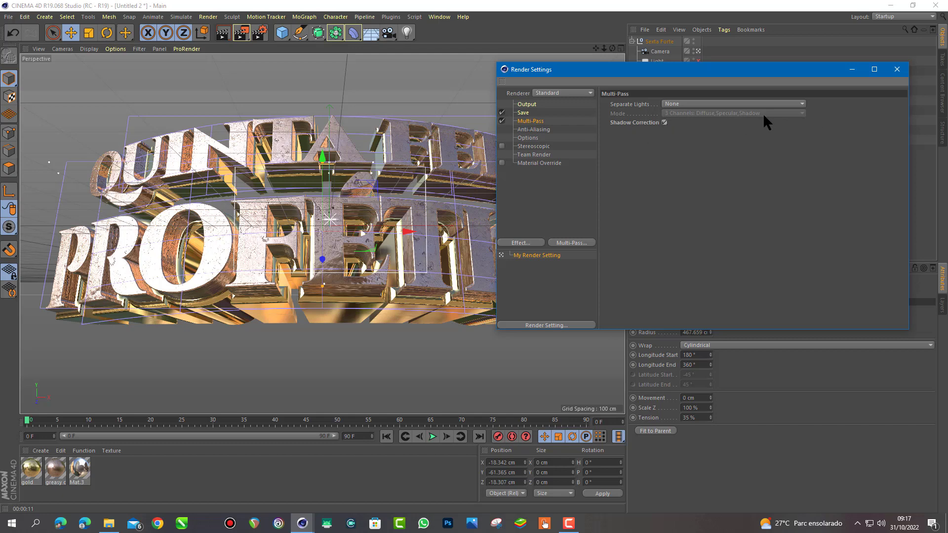
pyautogui.click(786, 102)
pyautogui.click(686, 123)
# - Set anti-aliasing to Best, trying maximum levels 2x2, 1x1 and then 4x4
pyautogui.click(534, 129)
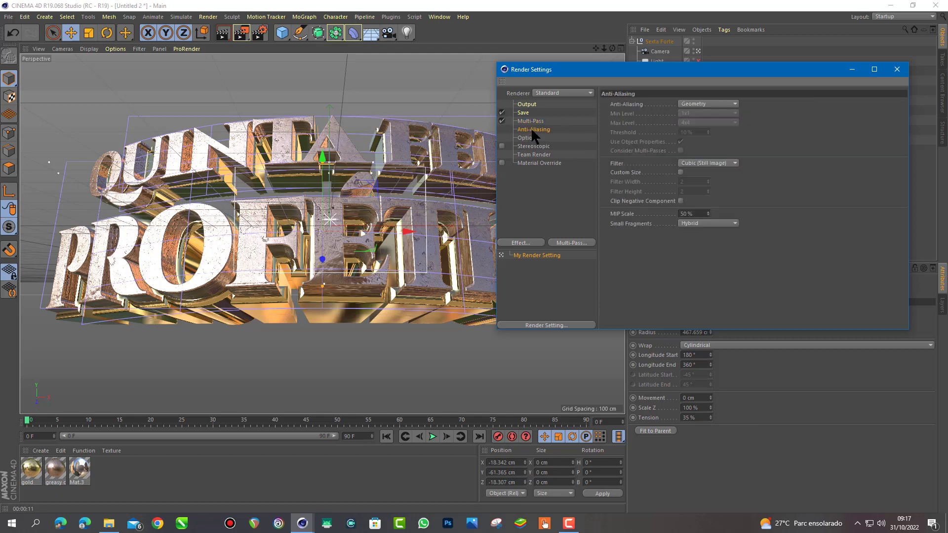
pyautogui.click(732, 100)
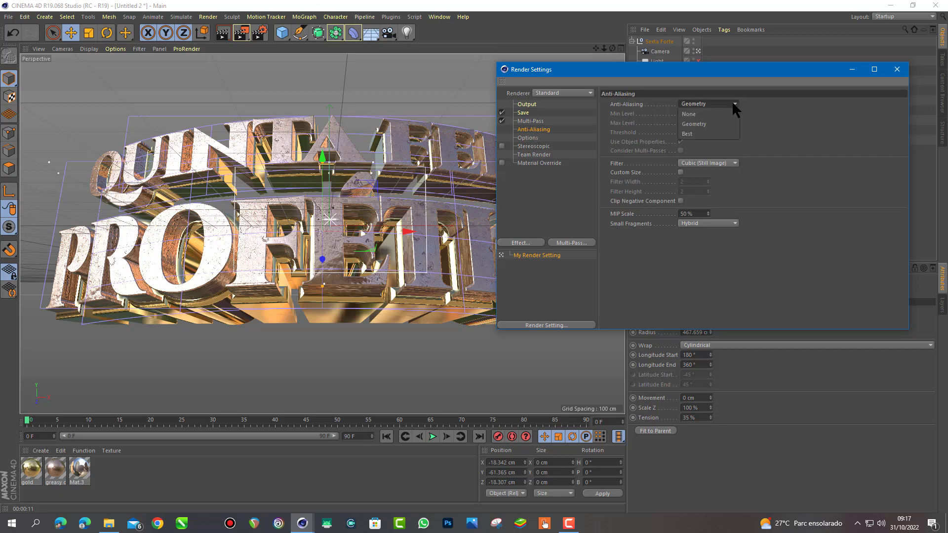
pyautogui.click(701, 117)
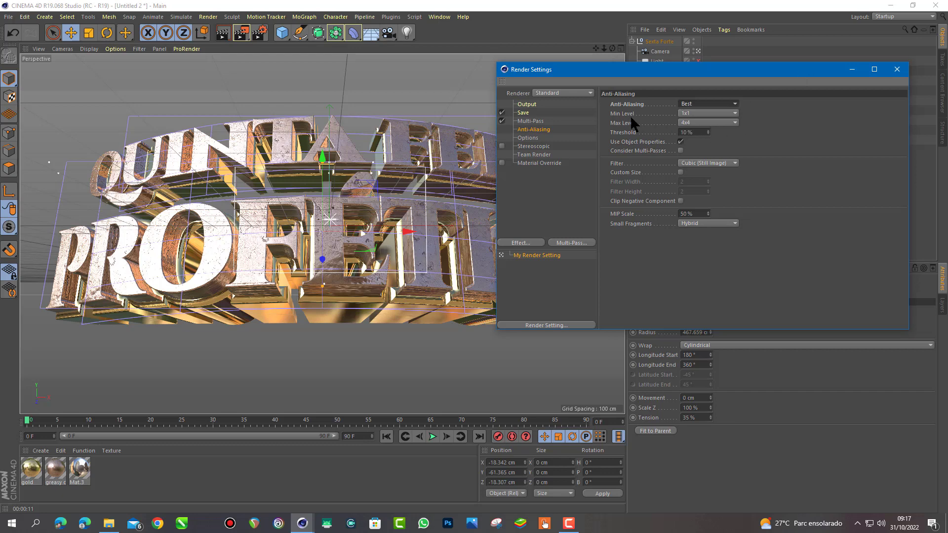
pyautogui.click(733, 123)
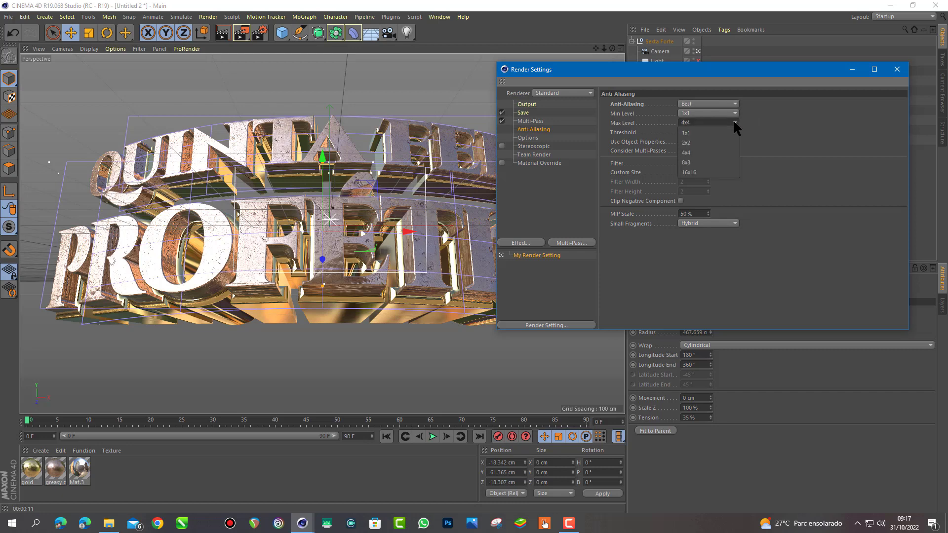
pyautogui.click(692, 143)
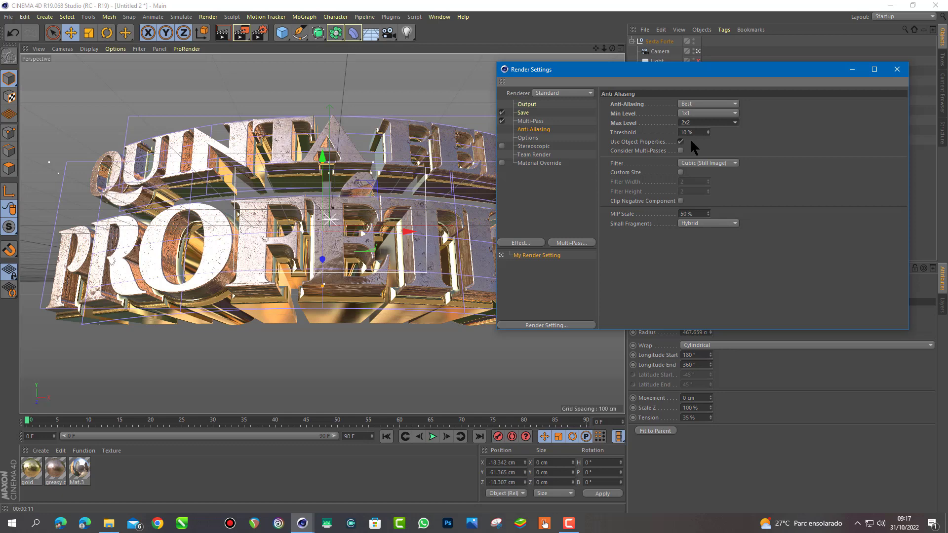
pyautogui.click(736, 124)
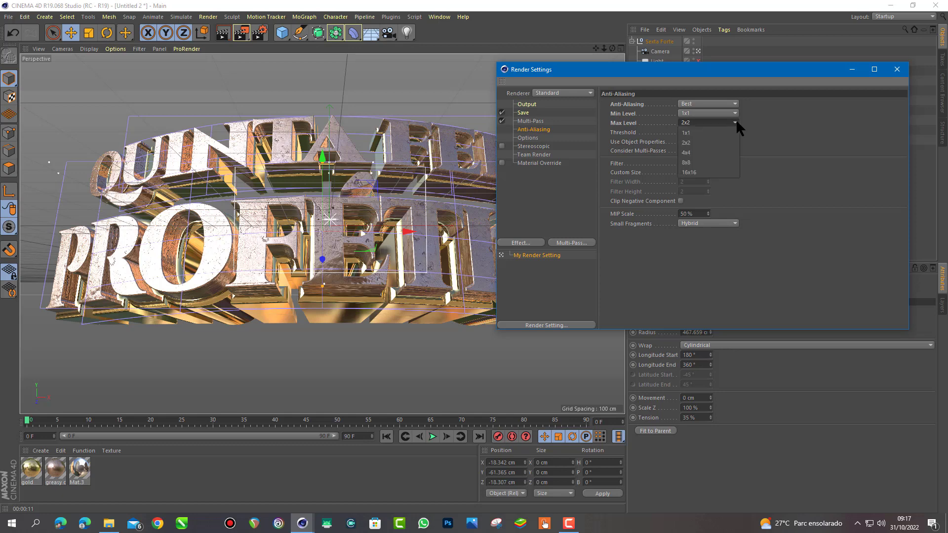
pyautogui.click(710, 133)
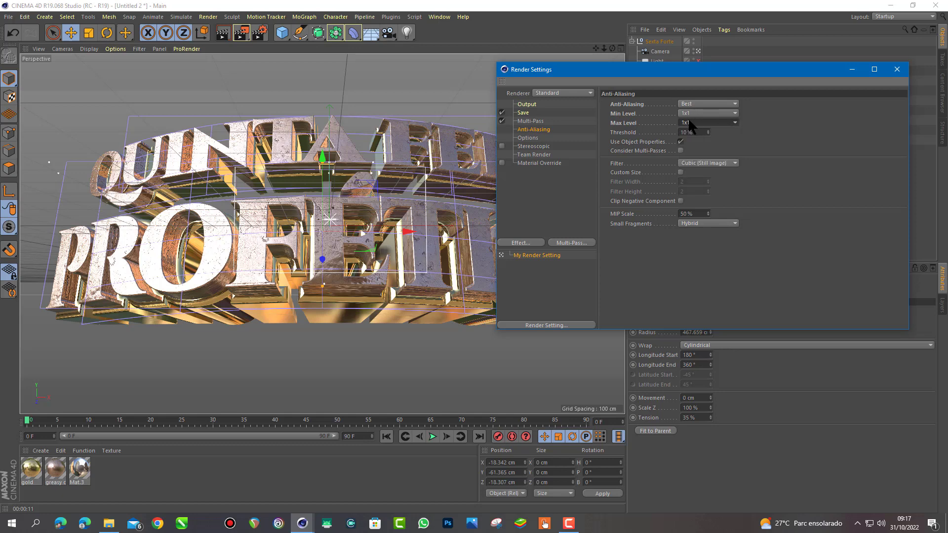
pyautogui.click(730, 120)
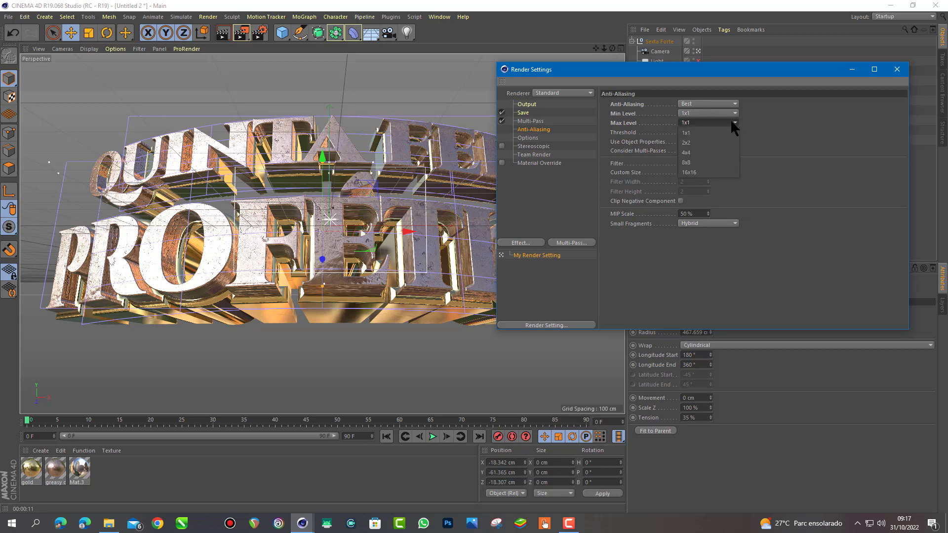
pyautogui.click(698, 151)
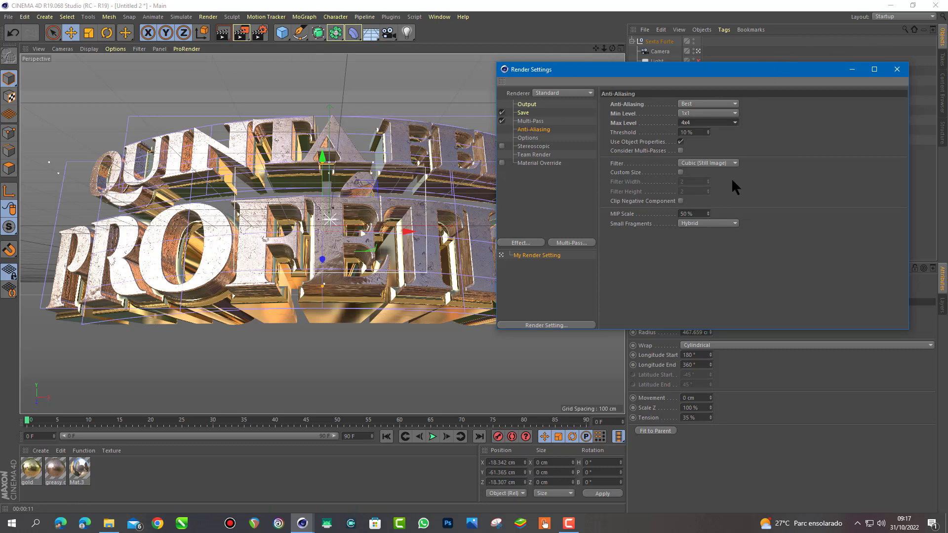
# - Set the anti-aliasing minimum and maximum levels to 2x2 and close Render Settings
pyautogui.click(734, 112)
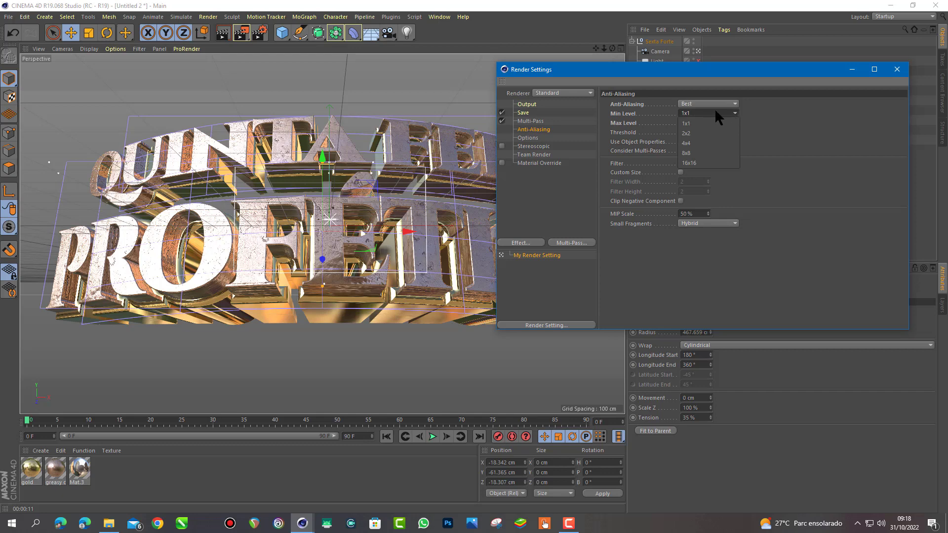
pyautogui.click(689, 133)
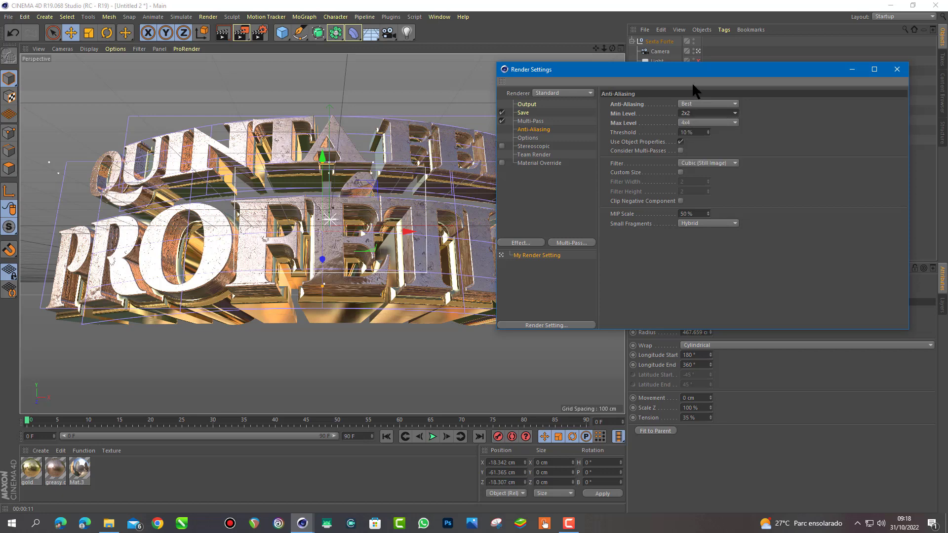
pyautogui.click(732, 120)
pyautogui.click(685, 141)
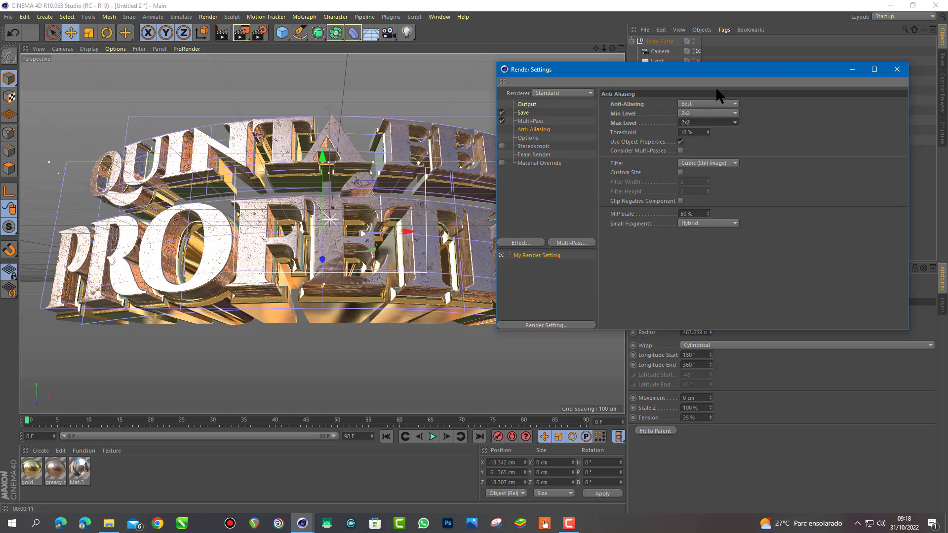
pyautogui.click(896, 69)
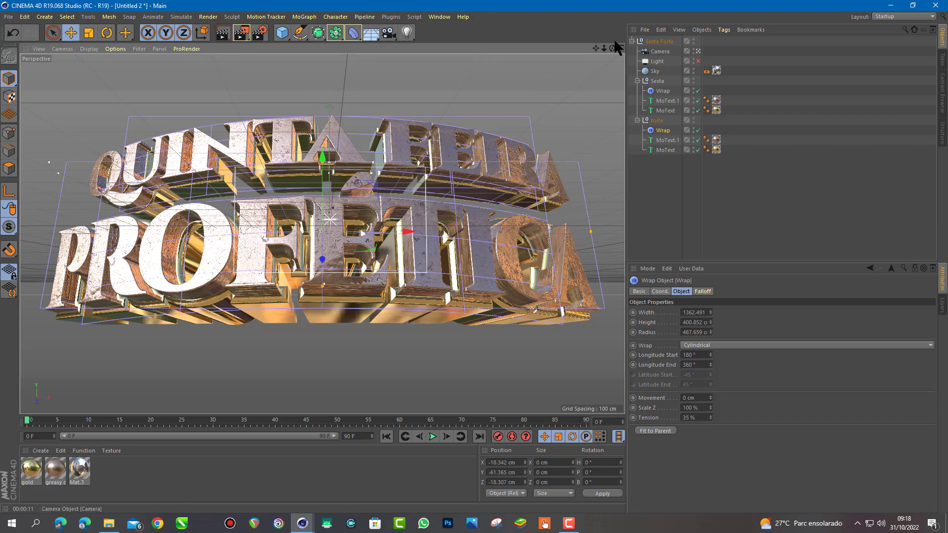
# - Dolly and pan the Perspective view to frame the gold QUINTA FEIRA PROFÉTICA text
pyautogui.moveTo(603, 46)
pyautogui.mouseDown()
pyautogui.moveTo(612, 46)
pyautogui.moveTo(604, 46)
pyautogui.moveTo(600, 20)
pyautogui.mouseUp()
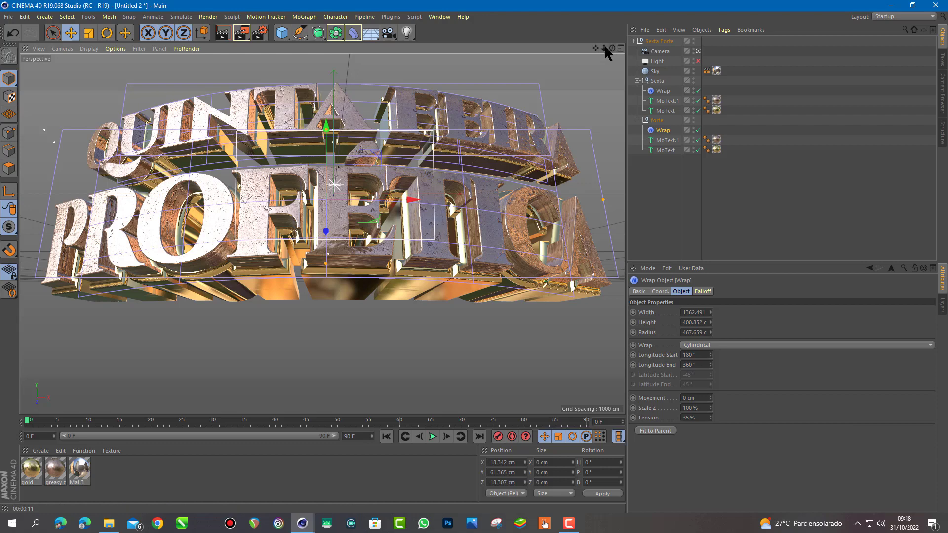
pyautogui.moveTo(604, 48); pyautogui.dragTo(599, 82)
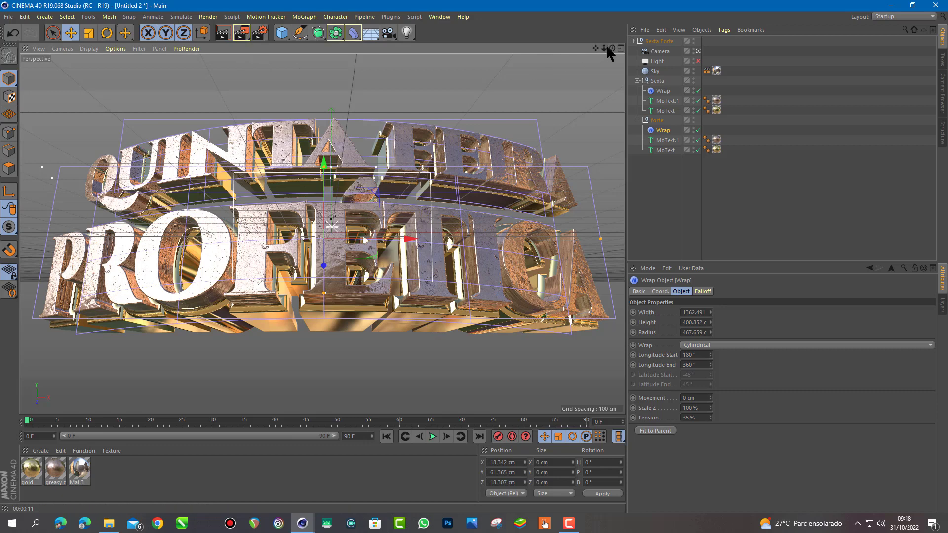
pyautogui.moveTo(605, 44); pyautogui.dragTo(593, 45)
# - Render the text to the Picture Viewer, maximized and zoomed to watch the render progress
pyautogui.click(241, 33)
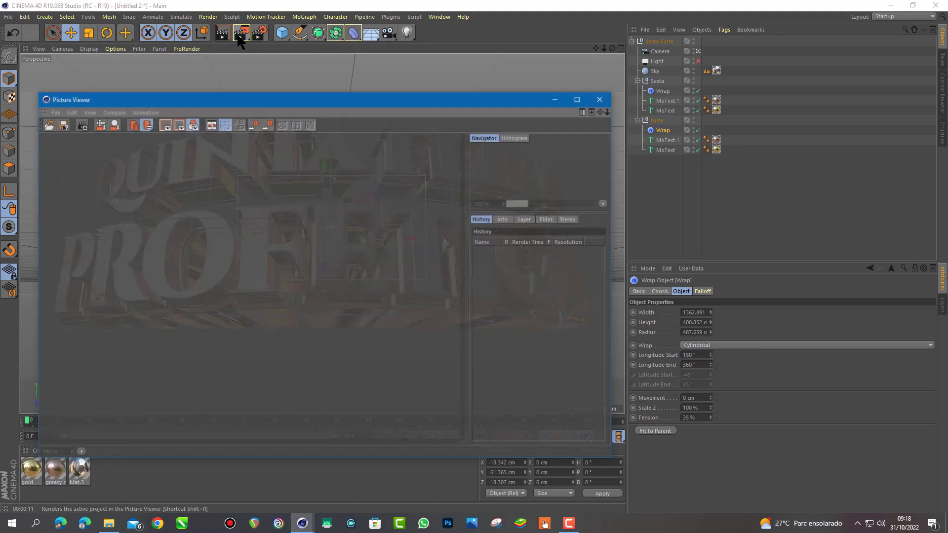
pyautogui.click(577, 98)
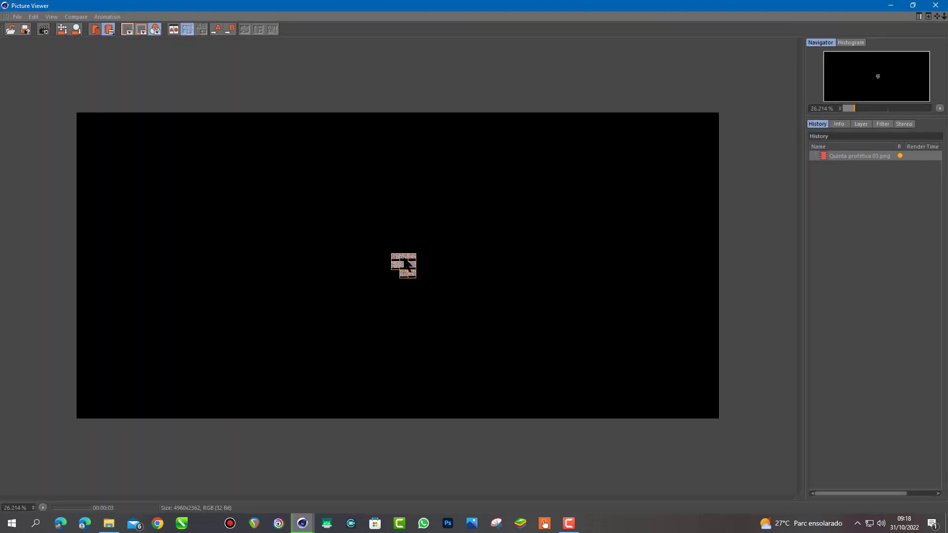
pyautogui.scroll(2, 404, 312)
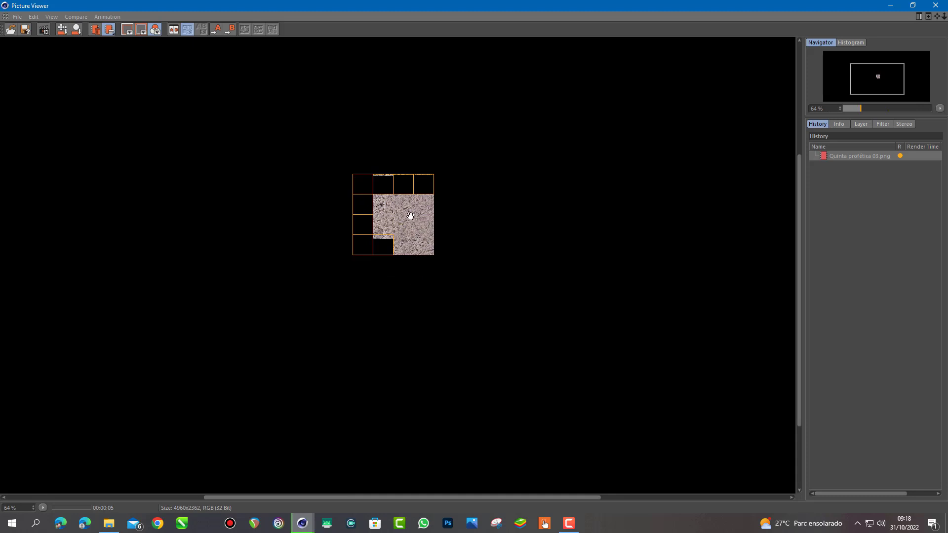
pyautogui.scroll(3, 378, 229)
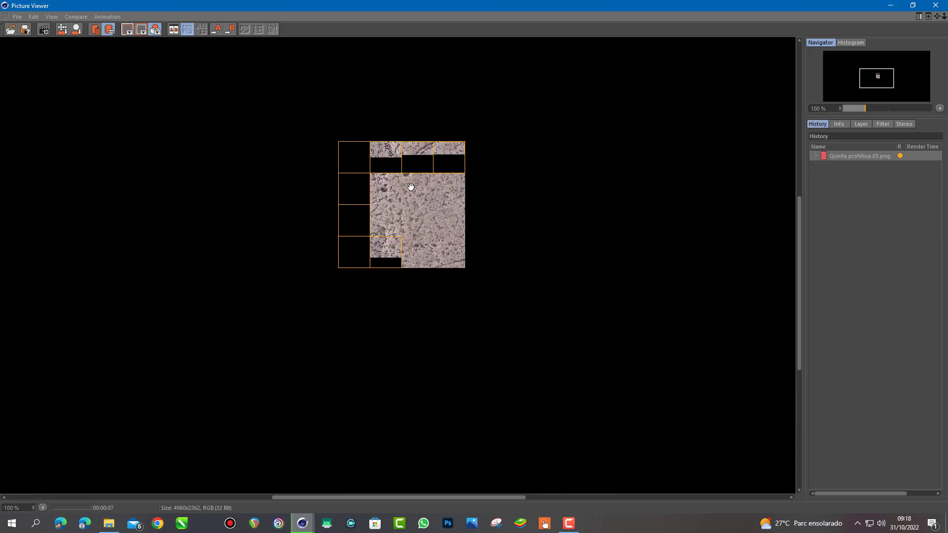
pyautogui.scroll(-1, 417, 214)
pyautogui.scroll(-1, 417, 218)
pyautogui.scroll(-3, 419, 218)
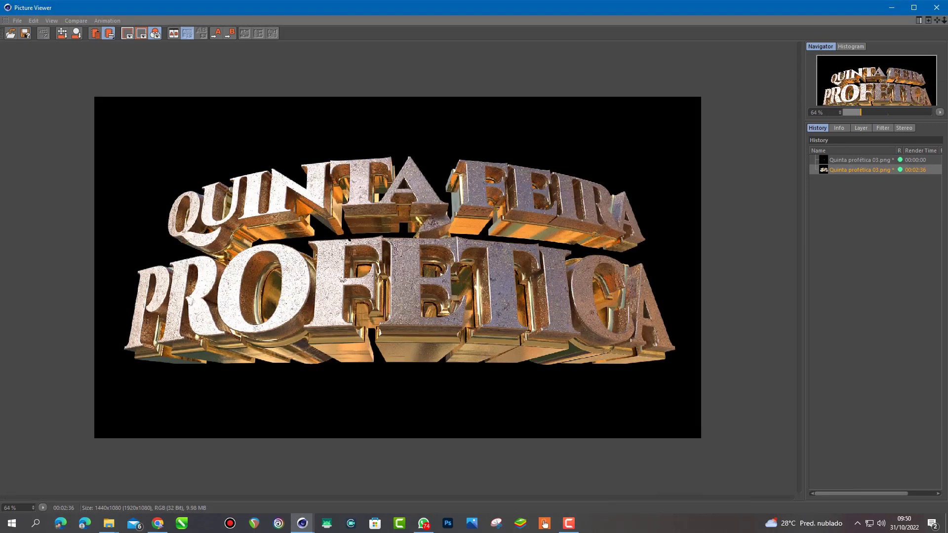
pyautogui.click(110, 524)
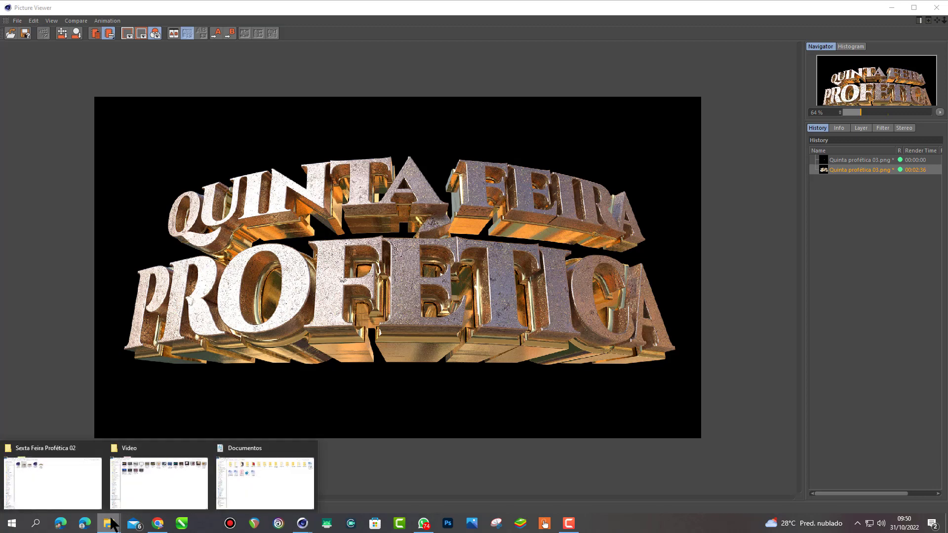
pyautogui.click(60, 482)
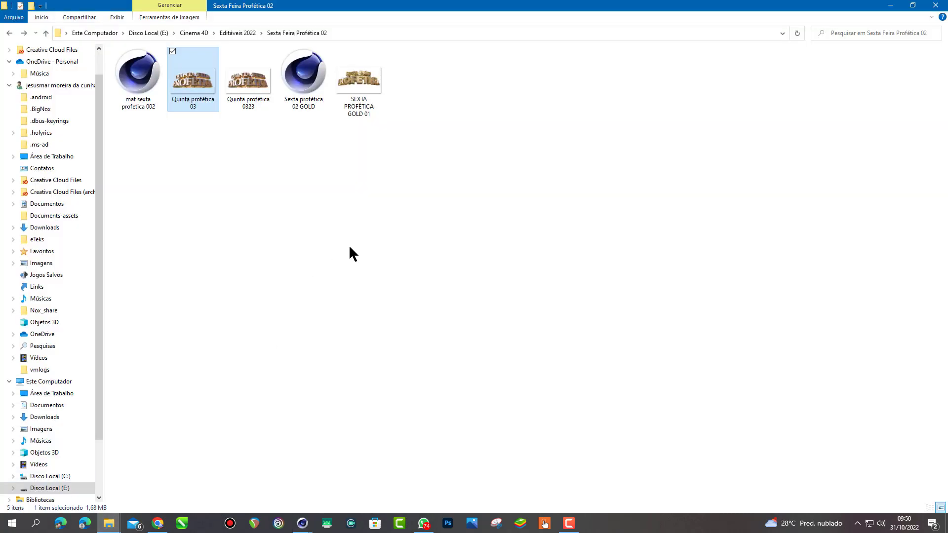
pyautogui.doubleClick(194, 82)
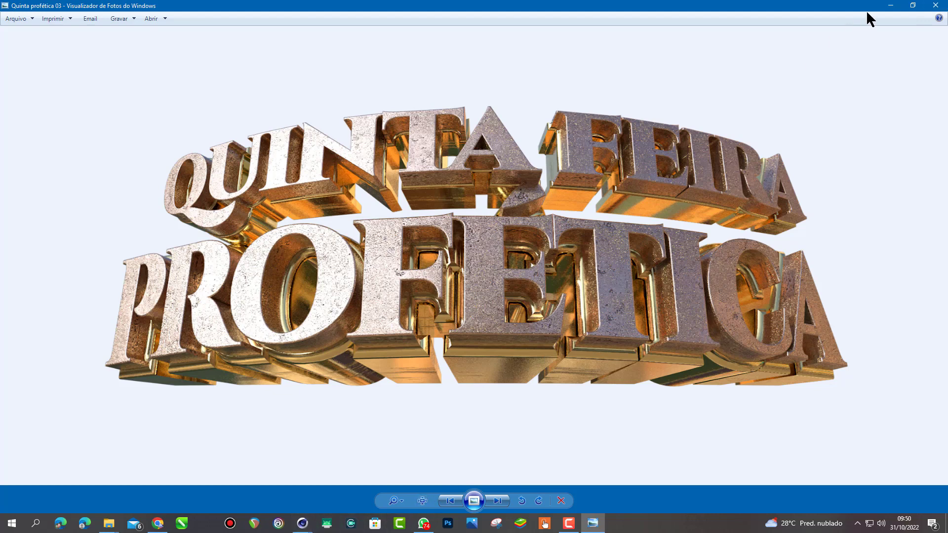
pyautogui.click(936, 5)
pyautogui.moveTo(302, 523)
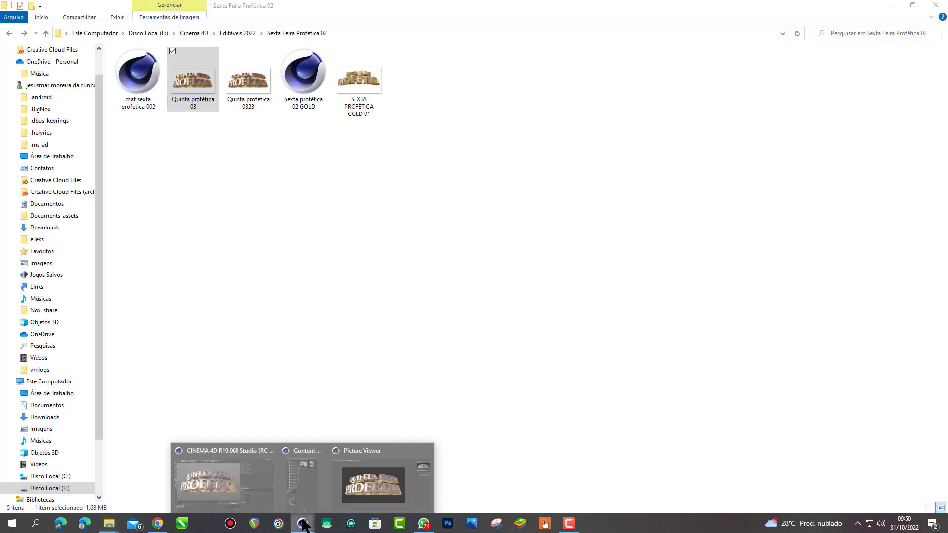
pyautogui.click(215, 457)
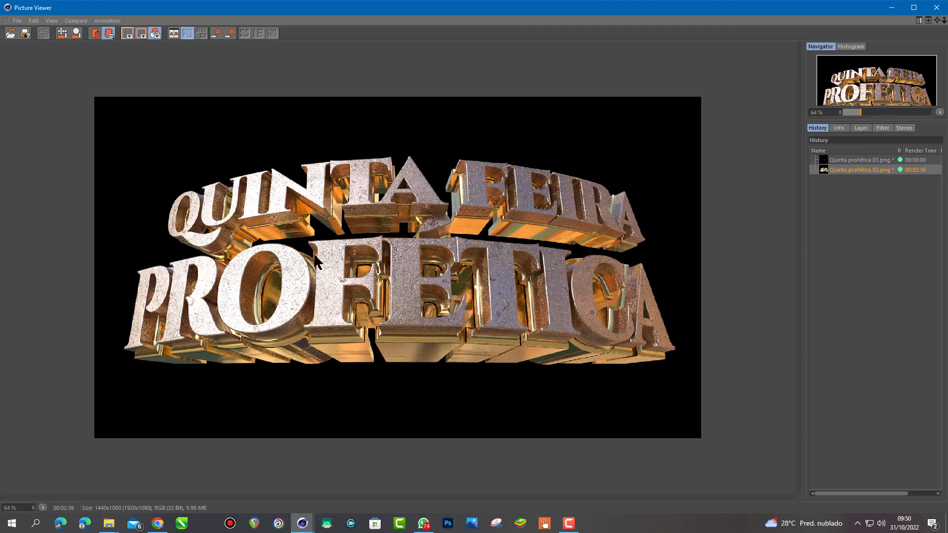
# - Close the finished render, set anti-aliasing to Best with a 4x4 maximum level, and deselect Wrap
pyautogui.click(936, 7)
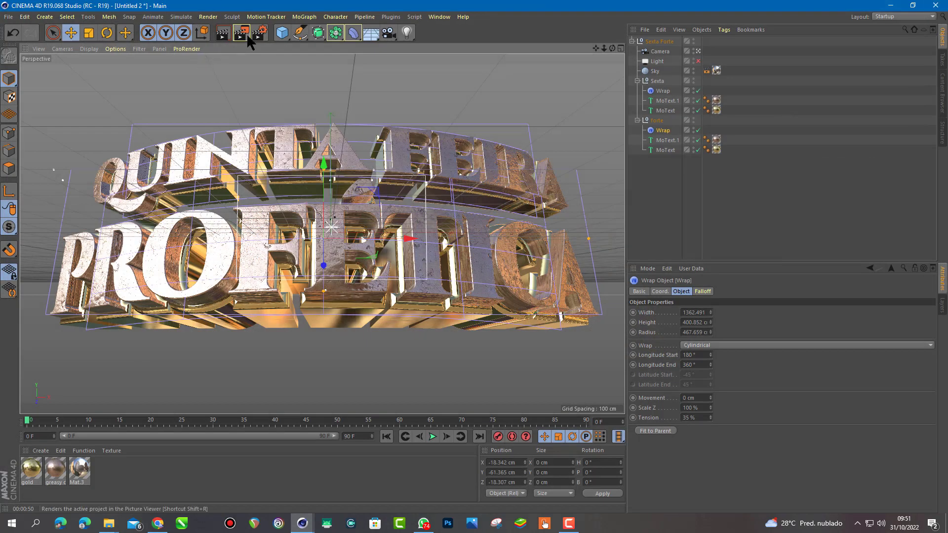
pyautogui.click(260, 32)
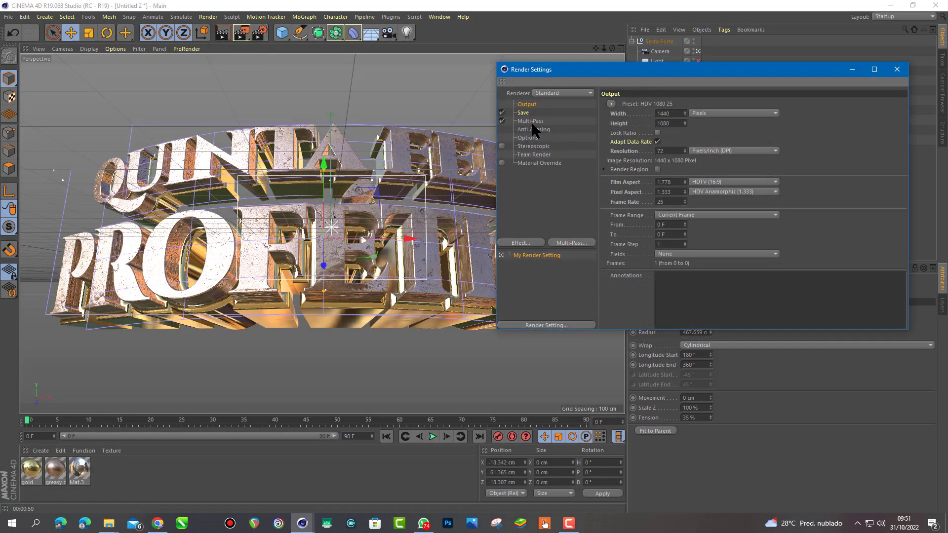
pyautogui.click(531, 130)
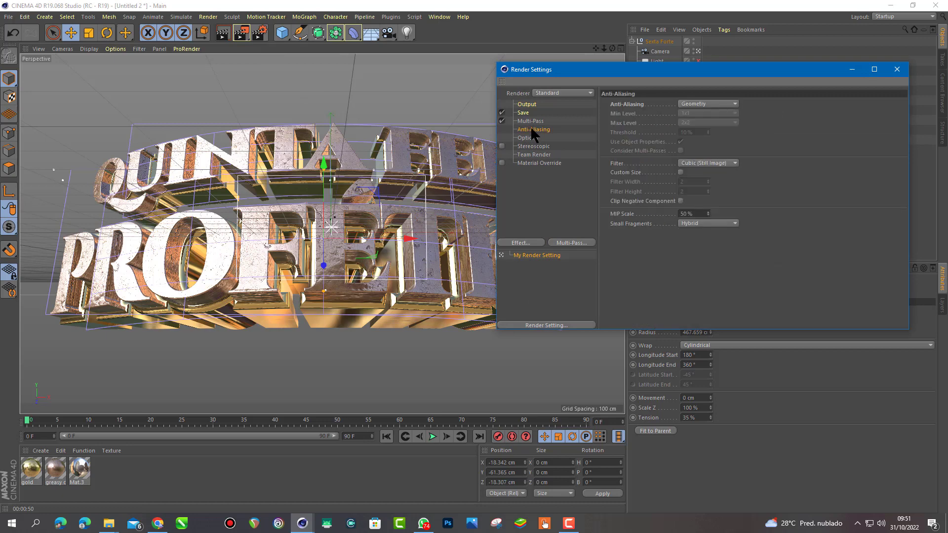
pyautogui.click(733, 105)
pyautogui.click(703, 133)
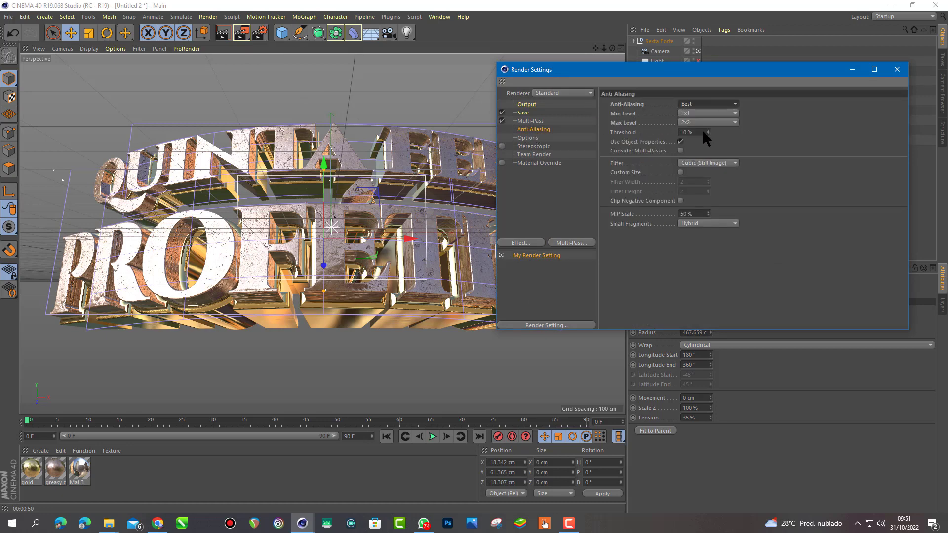
pyautogui.click(729, 122)
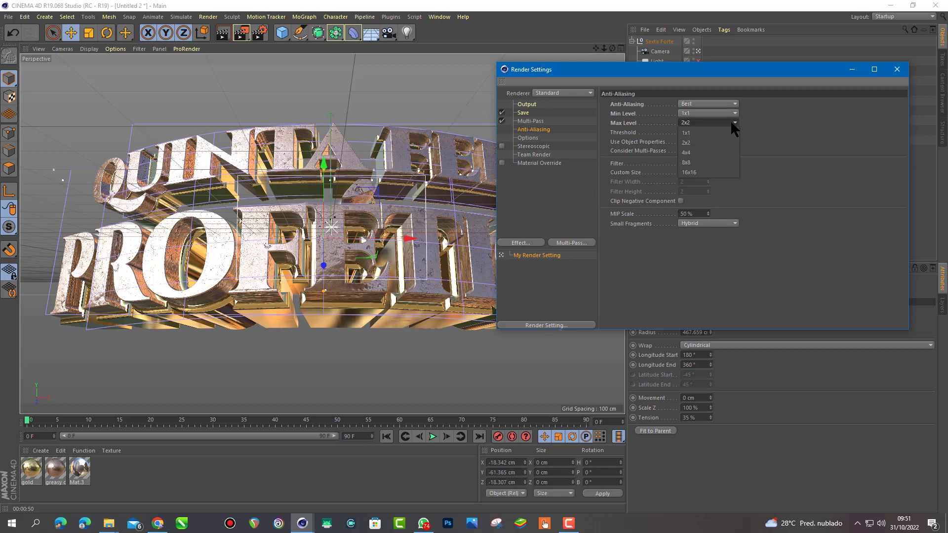
pyautogui.click(688, 153)
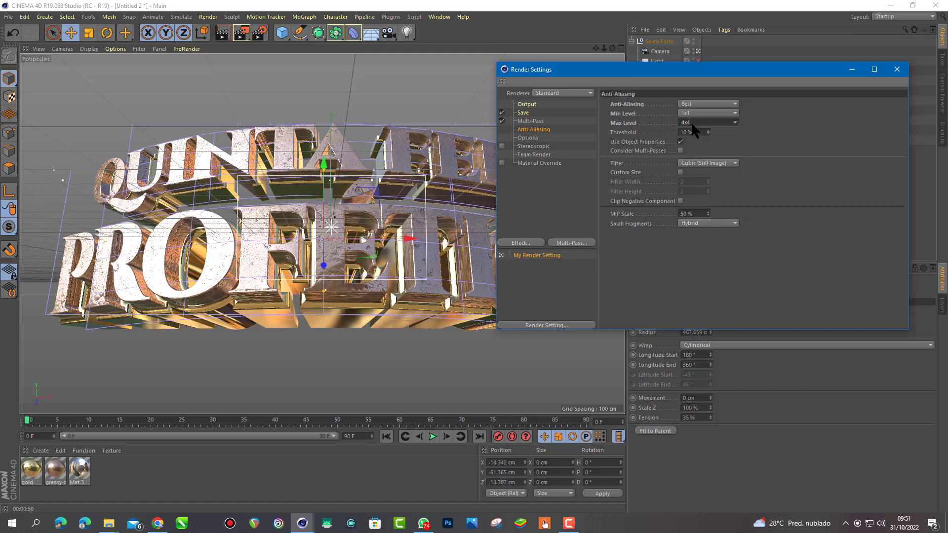
pyautogui.click(896, 70)
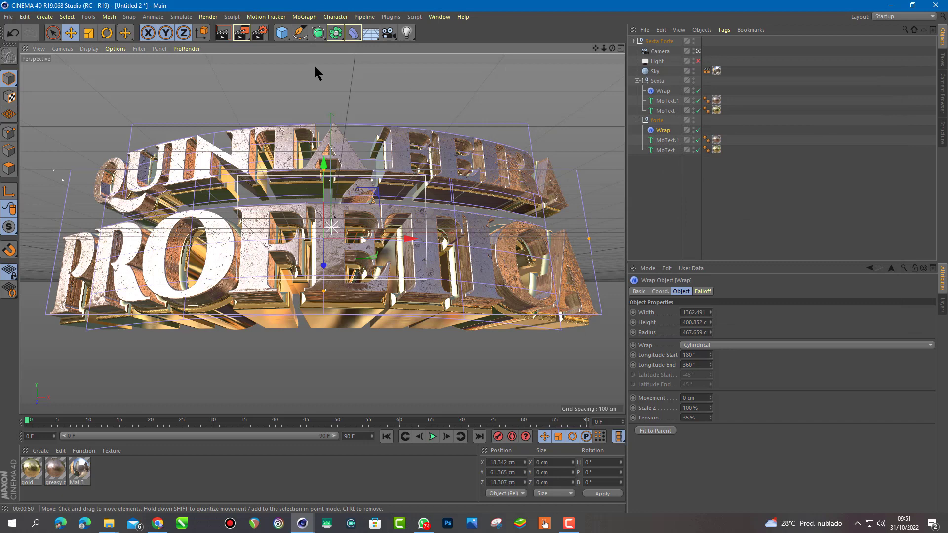
pyautogui.click(404, 70)
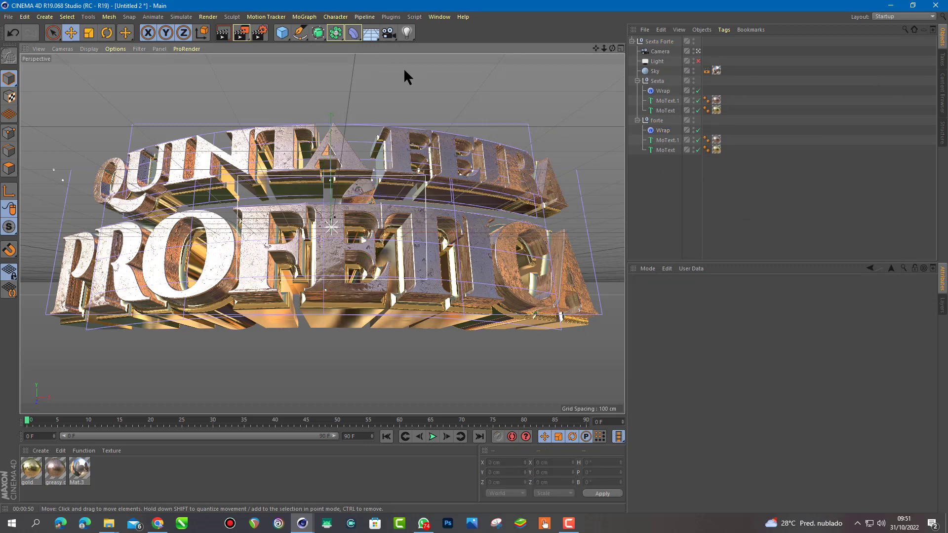